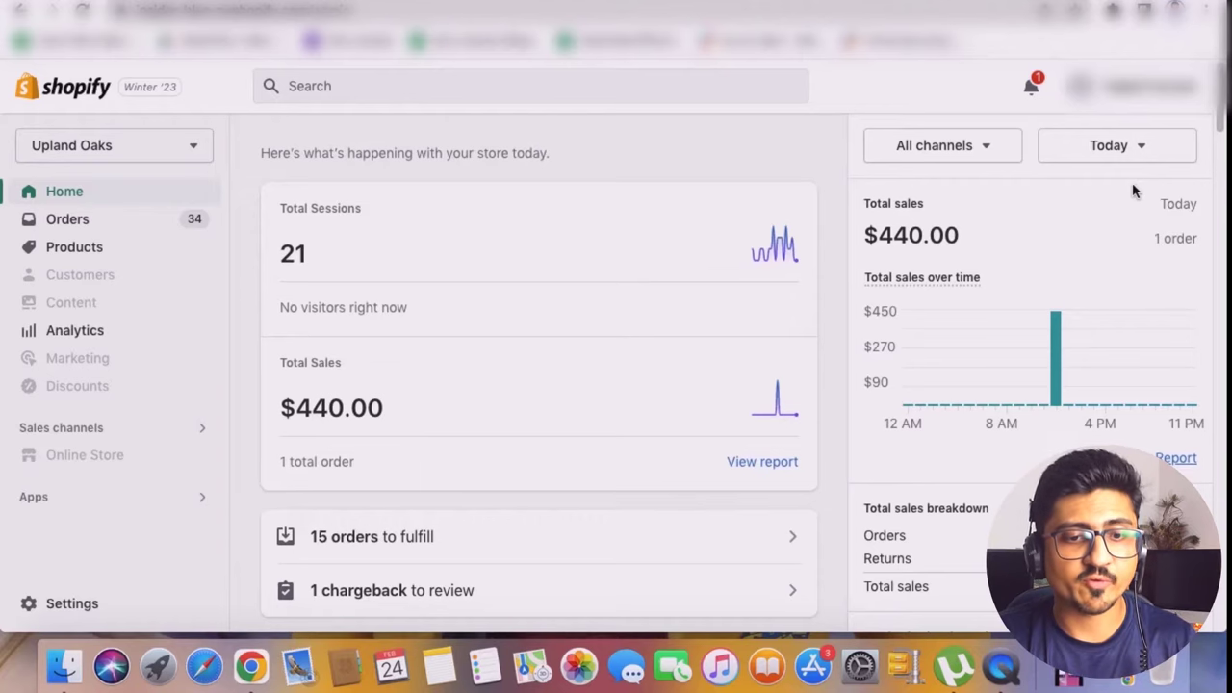
Open the Today date-range dropdown on the Shopify home sales overview.
left_click(1114, 147)
Pick this month's sales range, then browse the How To Sell On Shopify Step By Step playlist.
left_click(896, 323)
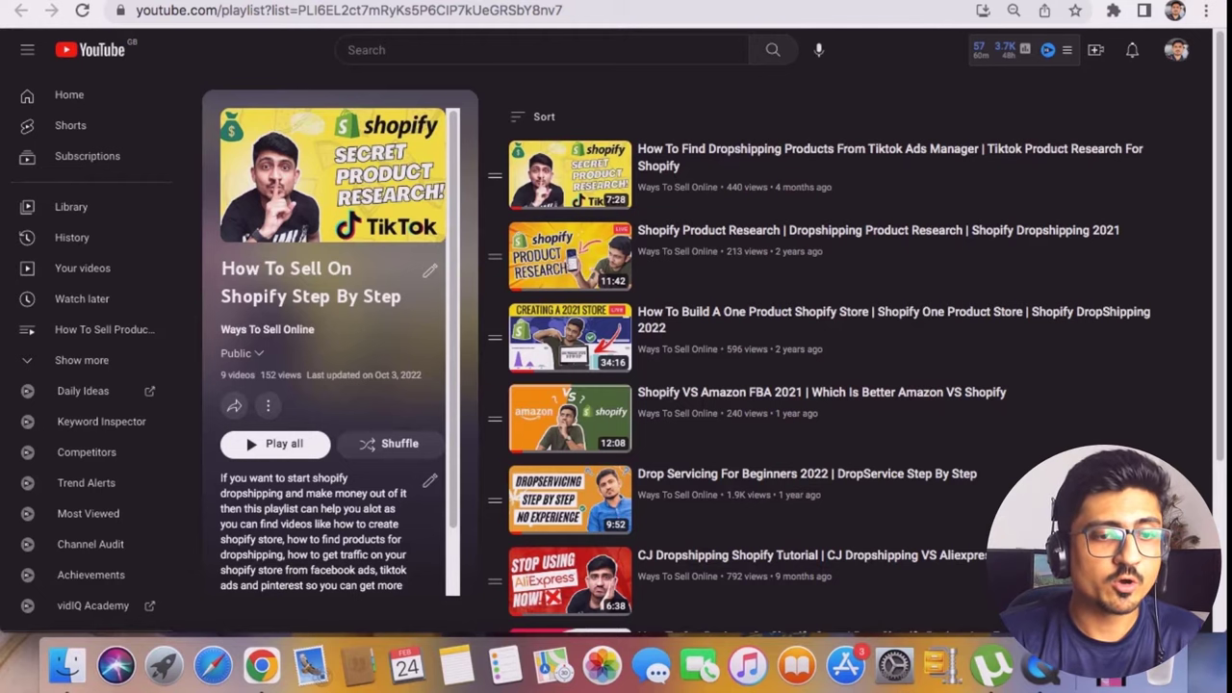
left_click(799, 1)
key("ctrl+Tab")
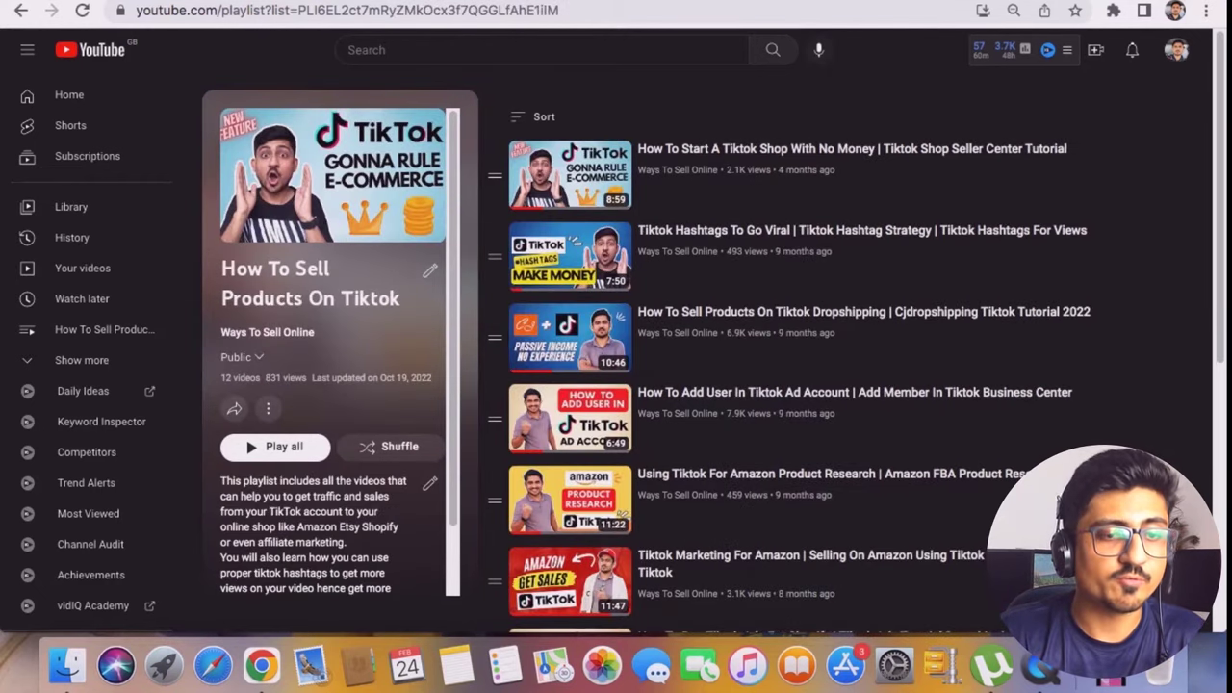
key("ctrl+Tab")
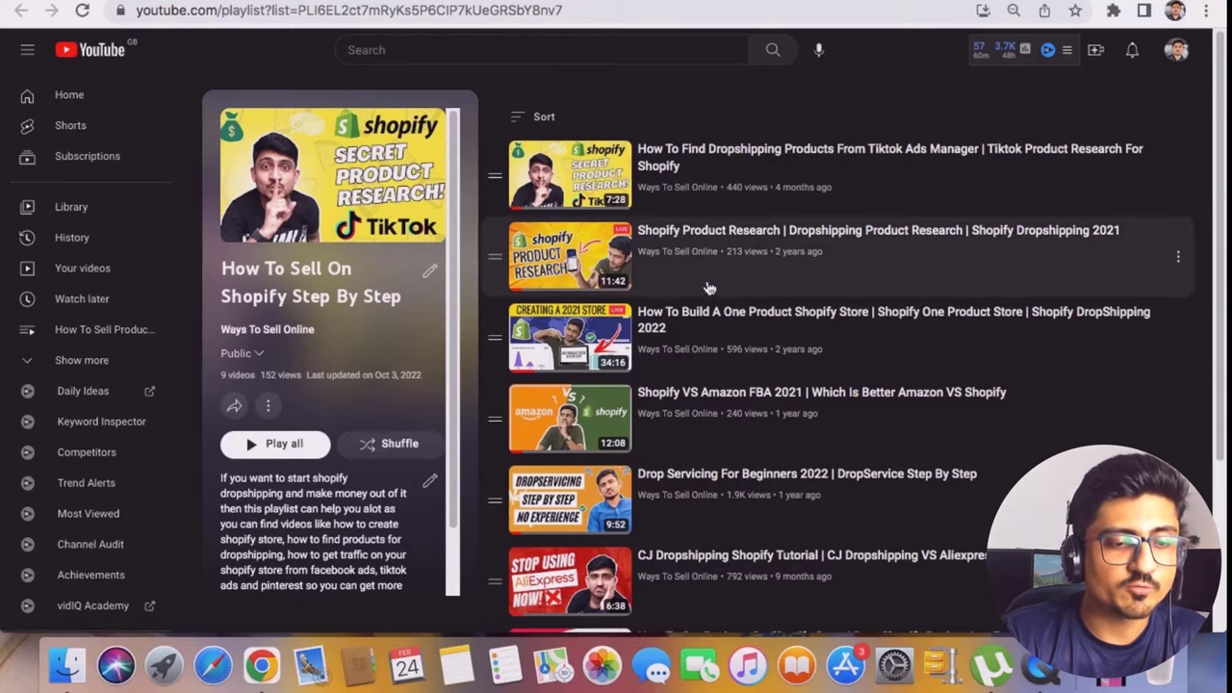
scroll(826, 402, "down", 3)
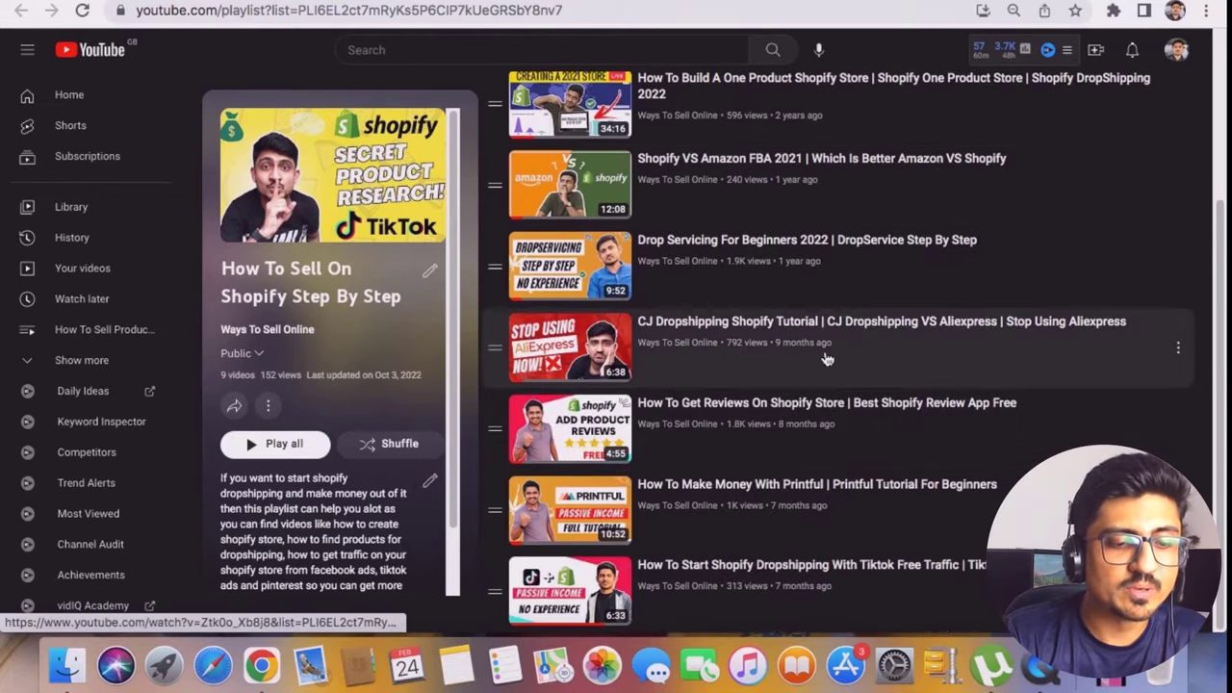
scroll(824, 240, "up", 3)
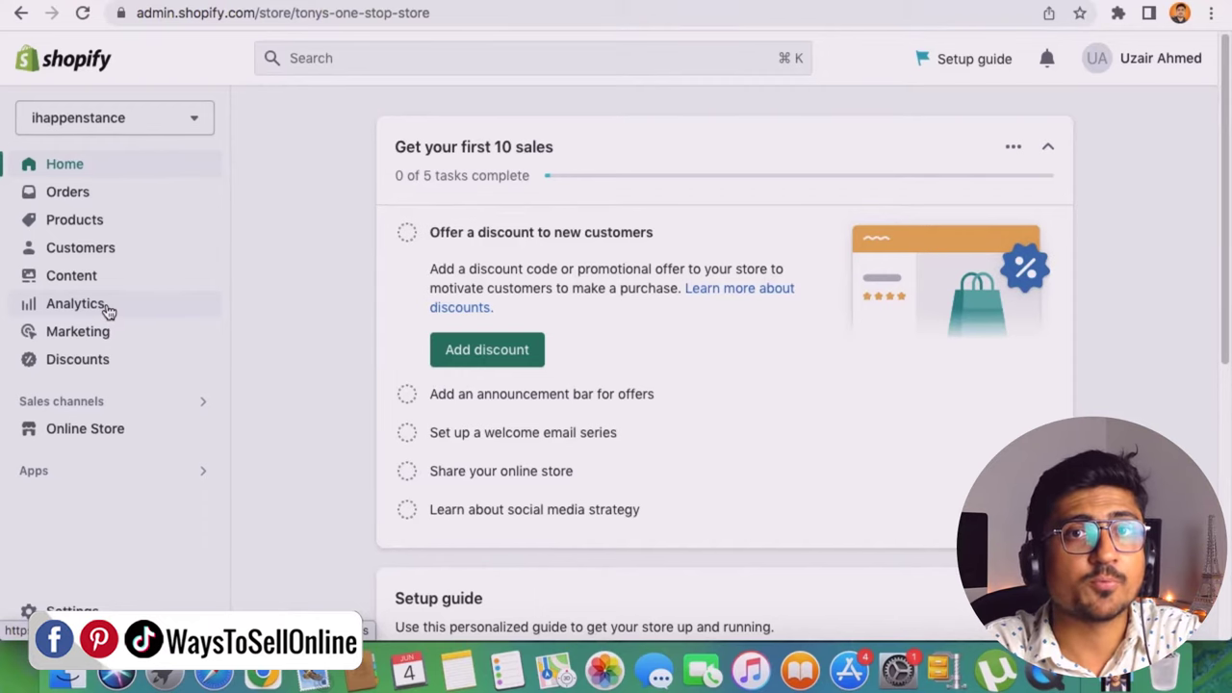
Go to the ihappenstance store's Products list from the admin sidebar.
left_click(87, 222)
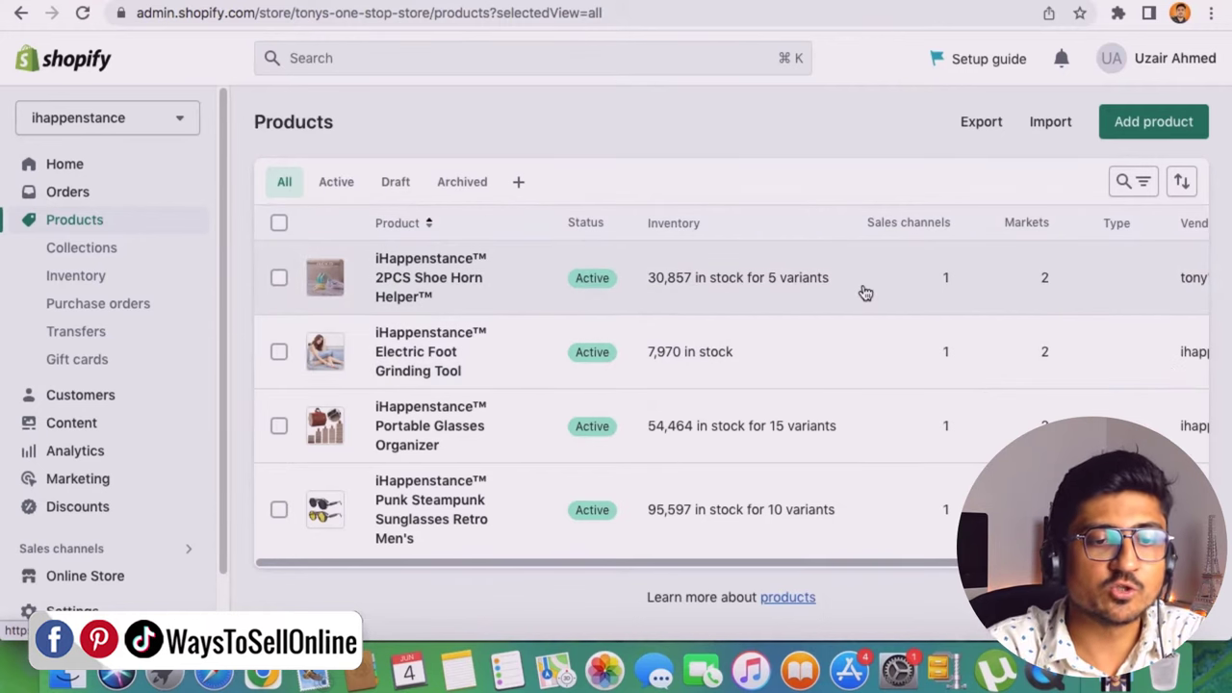
Open the 2PCS Shoe Horn Helper and highlight its Variants section's Color option.
scroll(864, 291, "up", 5)
left_click_drag(814, 290, 694, 296)
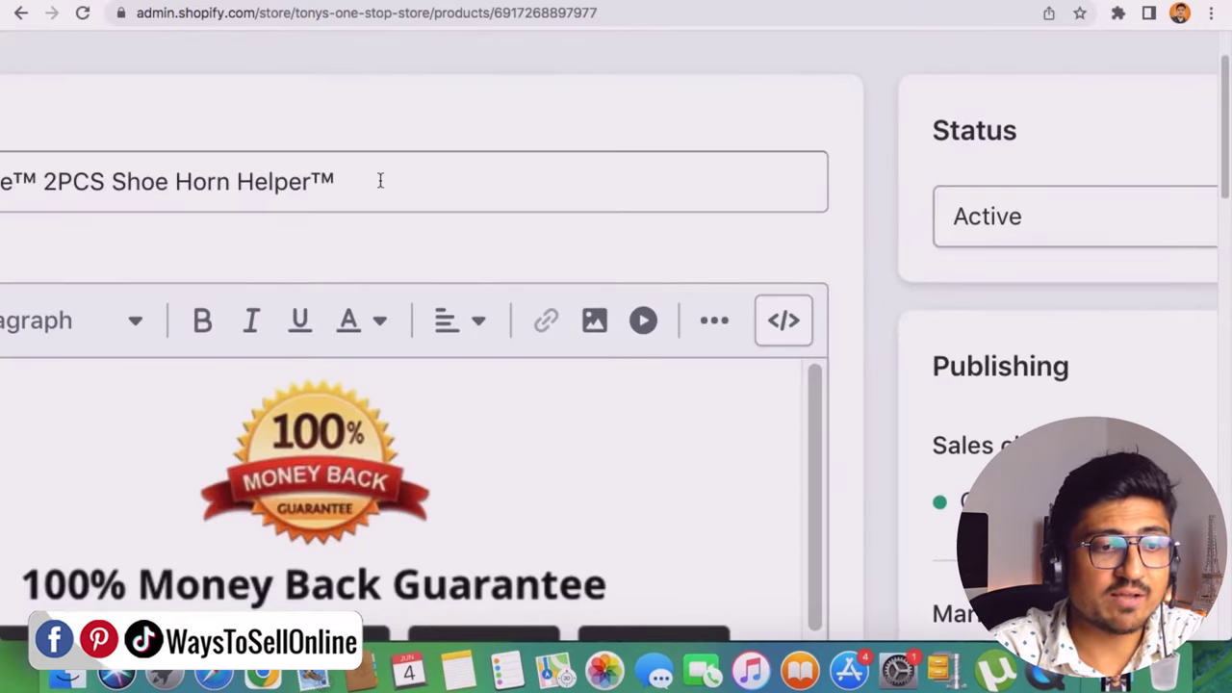
scroll(380, 181, "down", 5)
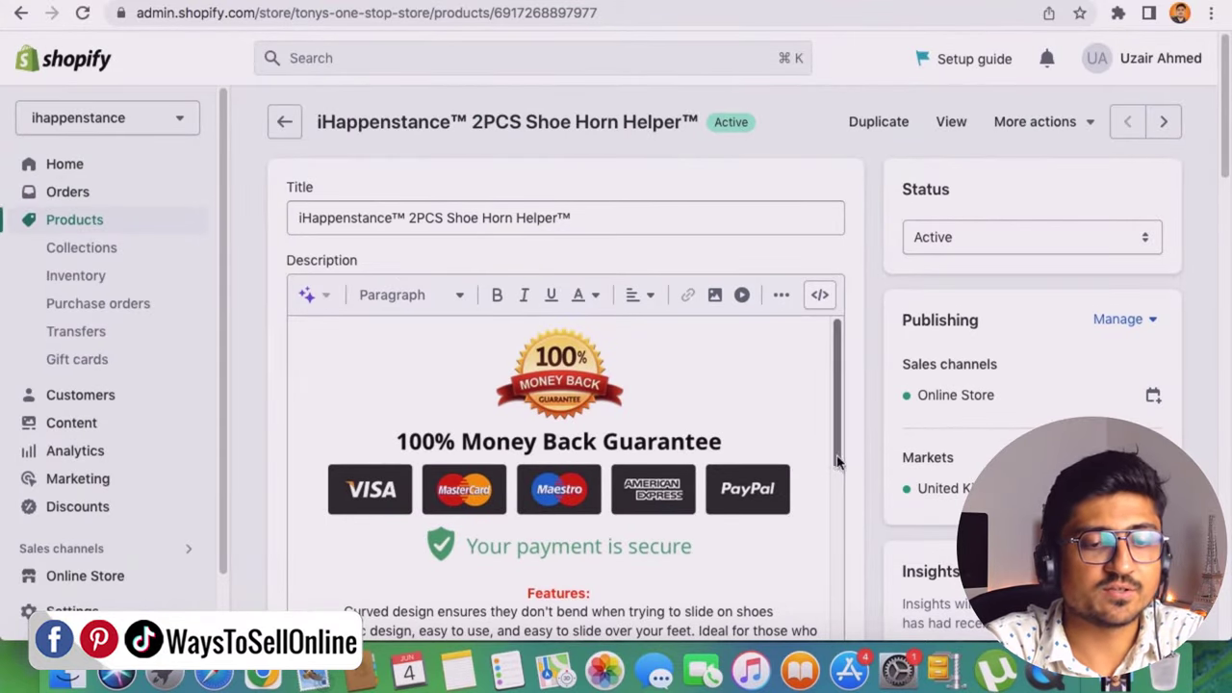
scroll(837, 452, "down", 15)
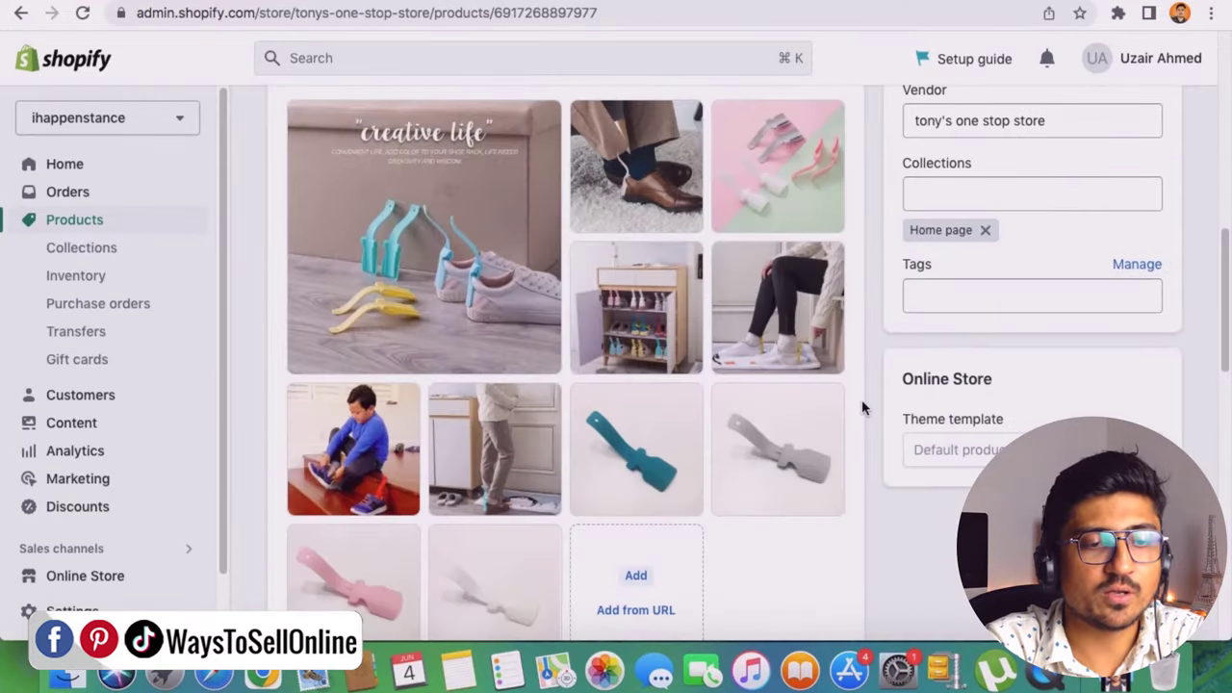
scroll(863, 361, "down", 5)
scroll(864, 363, "down", 5)
scroll(295, 129, "up", 6)
scroll(298, 364, "down", 1)
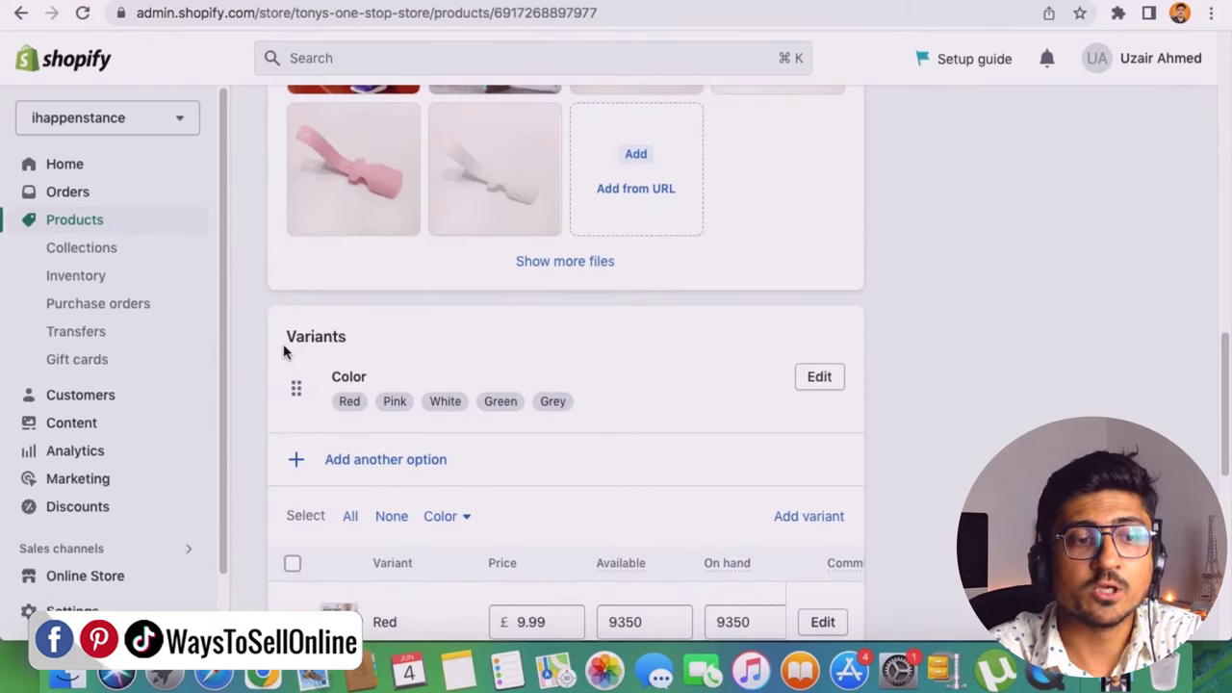
scroll(652, 388, "down", 3)
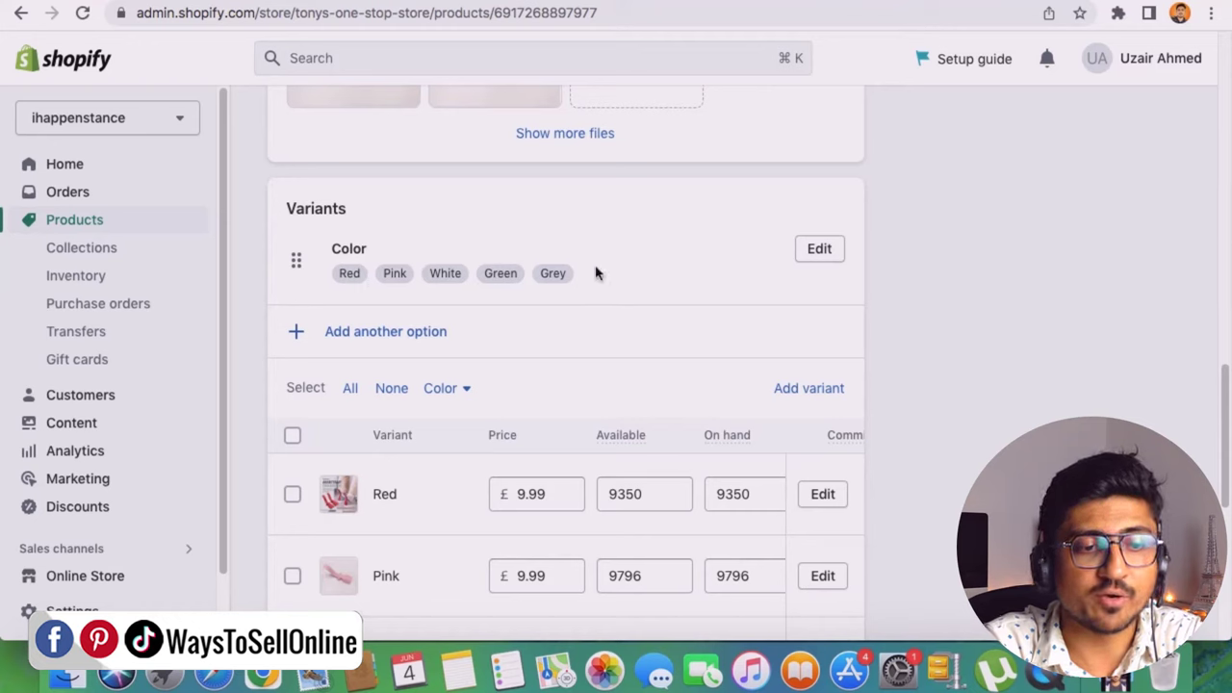
left_click_drag(287, 210, 375, 220)
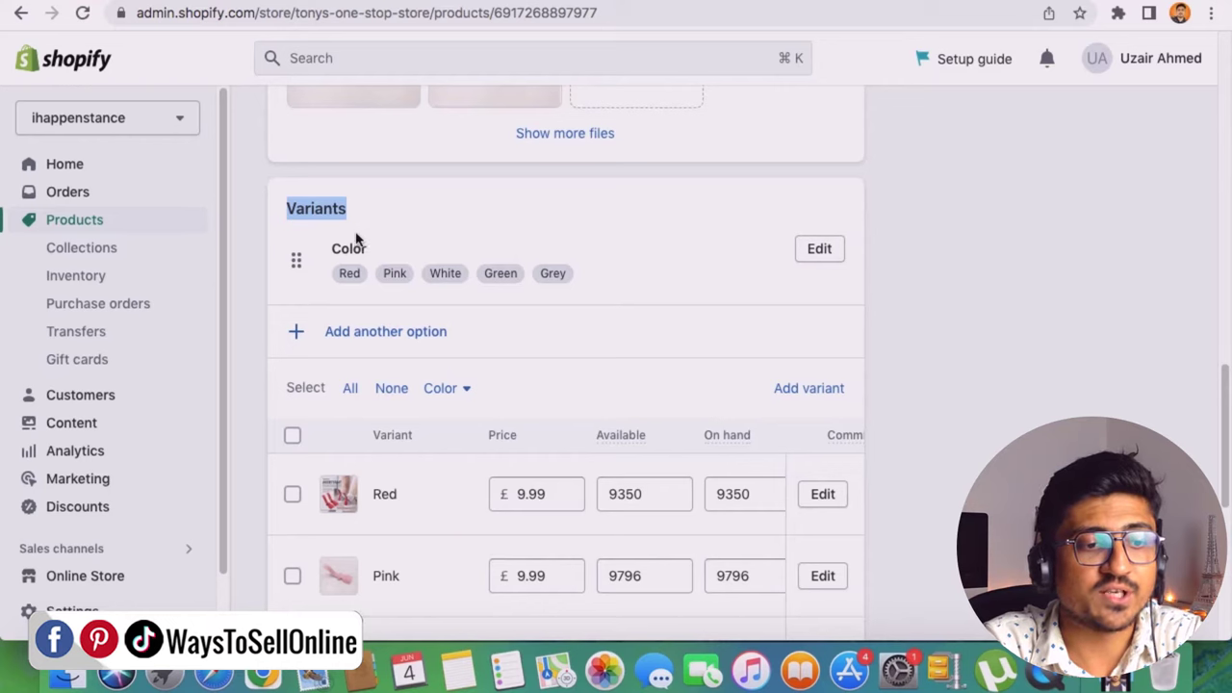
left_click_drag(329, 249, 369, 258)
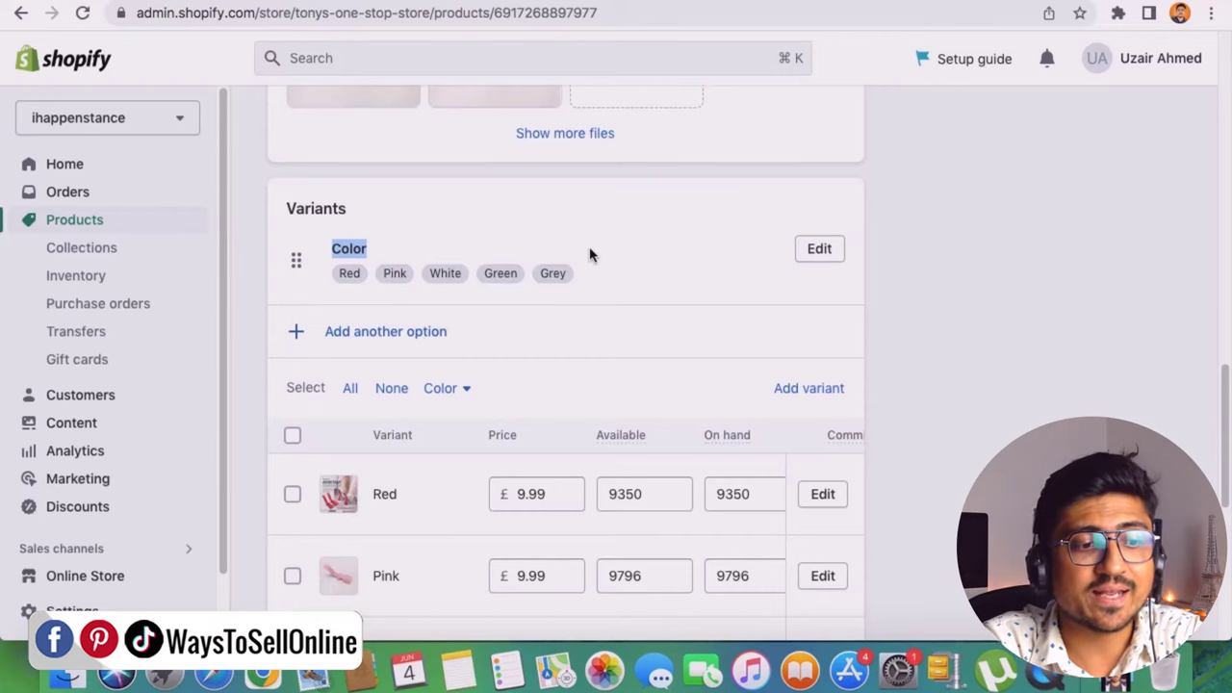
left_click(393, 332)
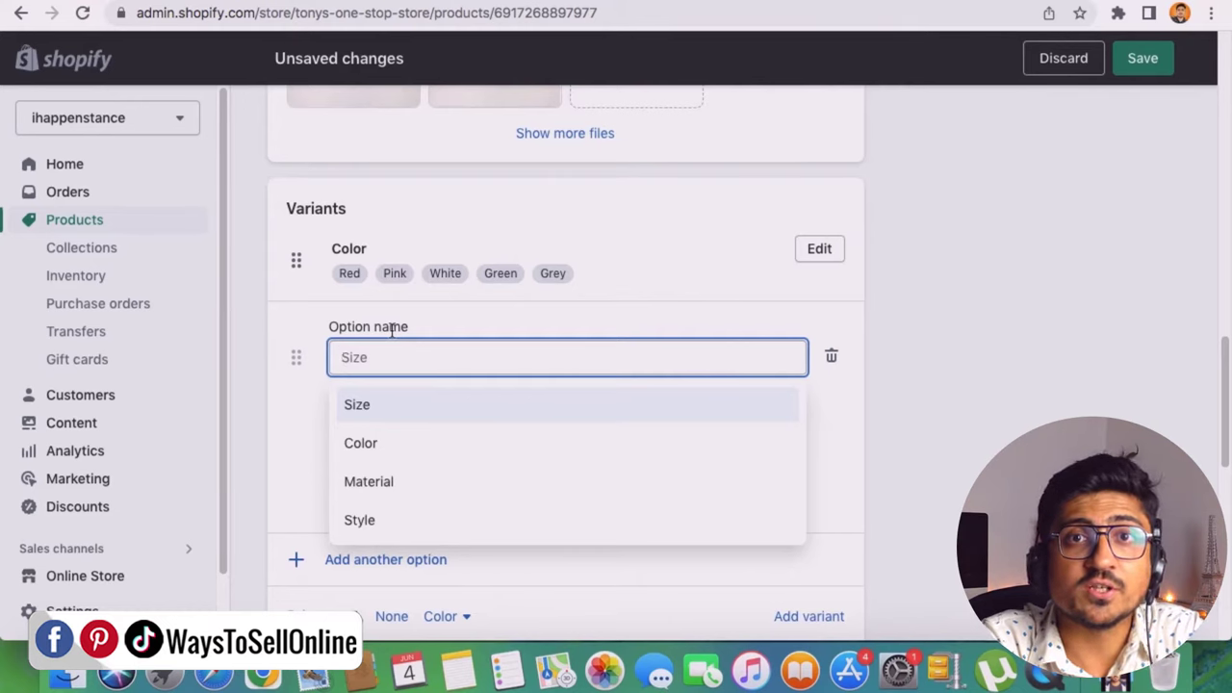
left_click_drag(372, 246, 325, 256)
left_click(405, 356)
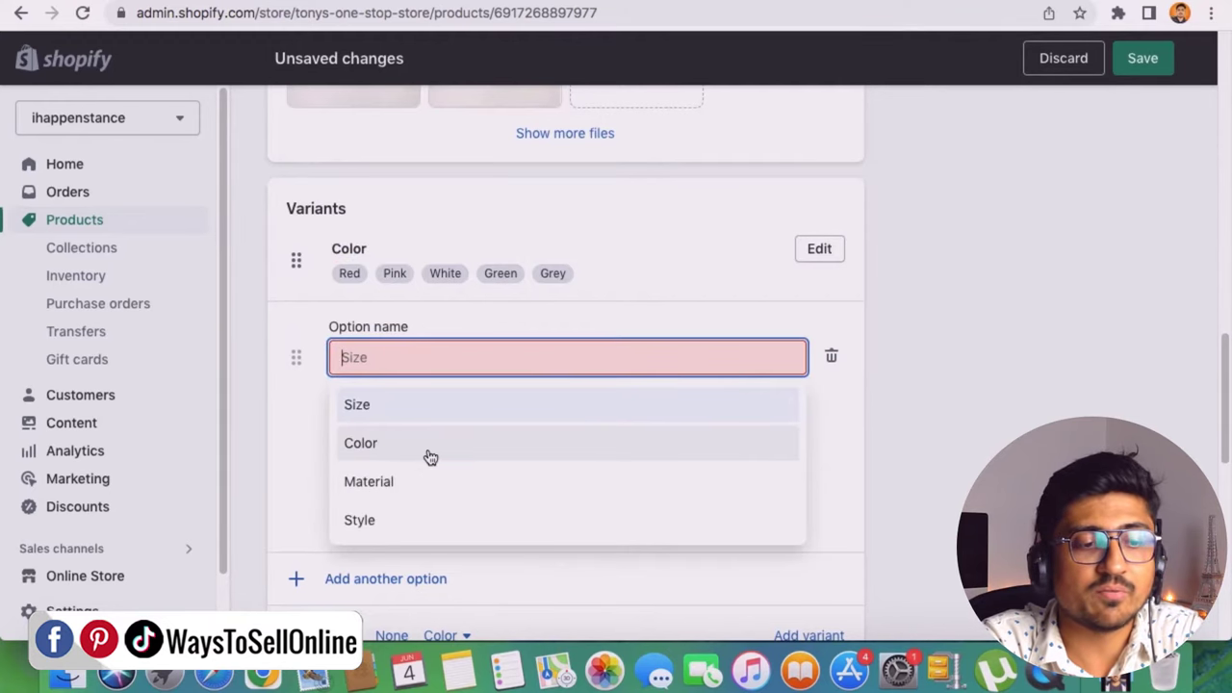
left_click(407, 413)
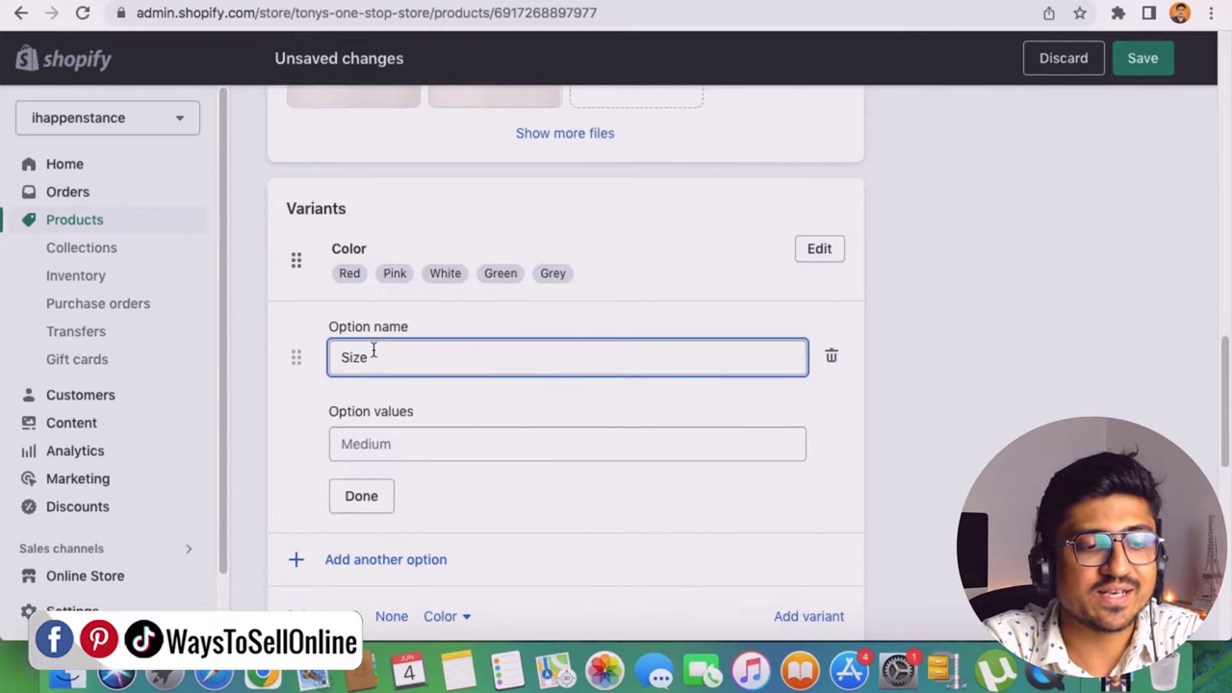
left_click(421, 445)
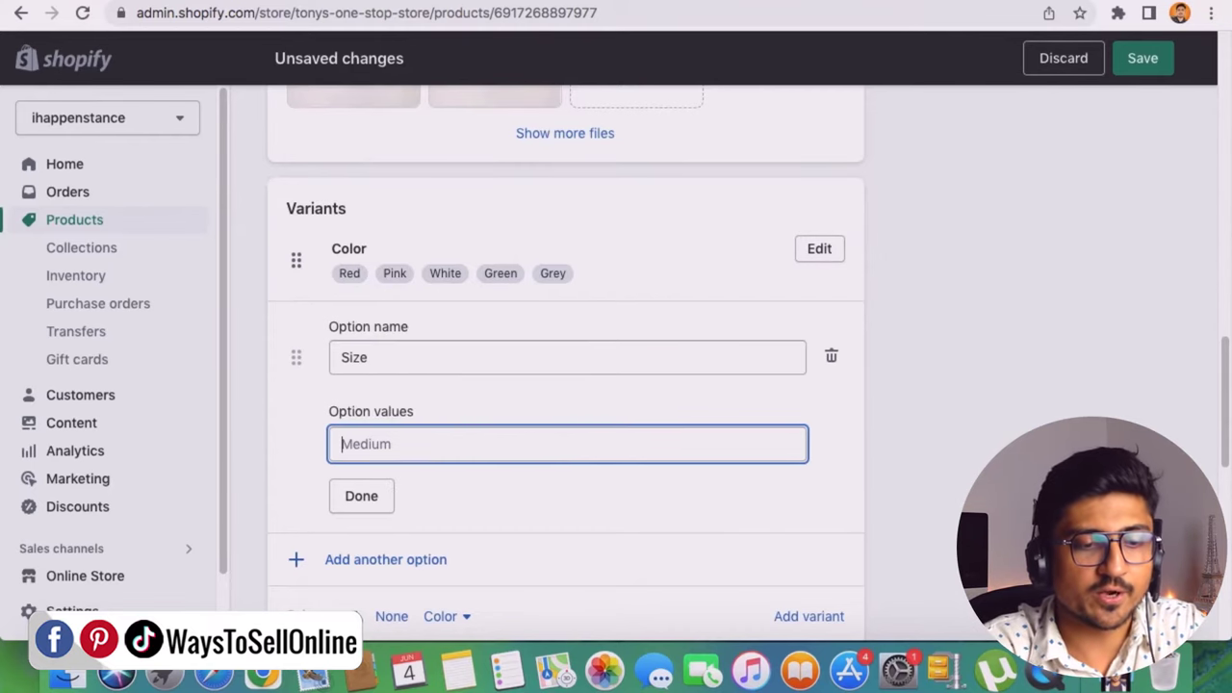
type("Small")
left_click(492, 486)
type("Medium")
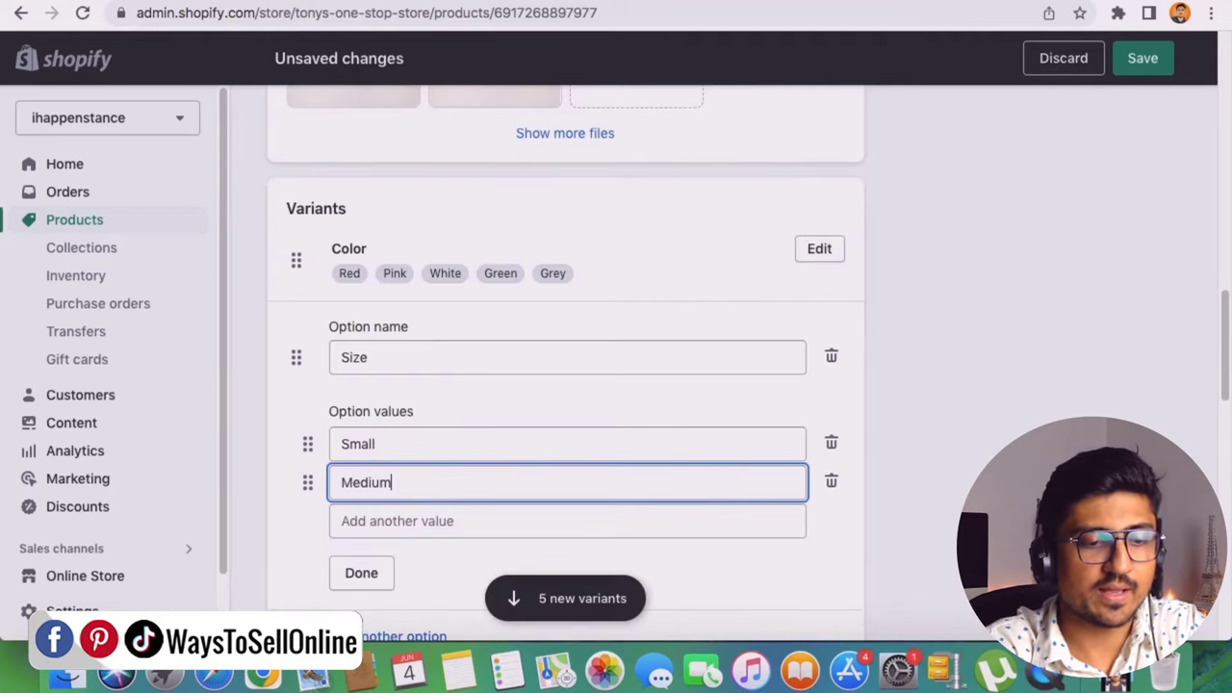
left_click(487, 520)
type("La")
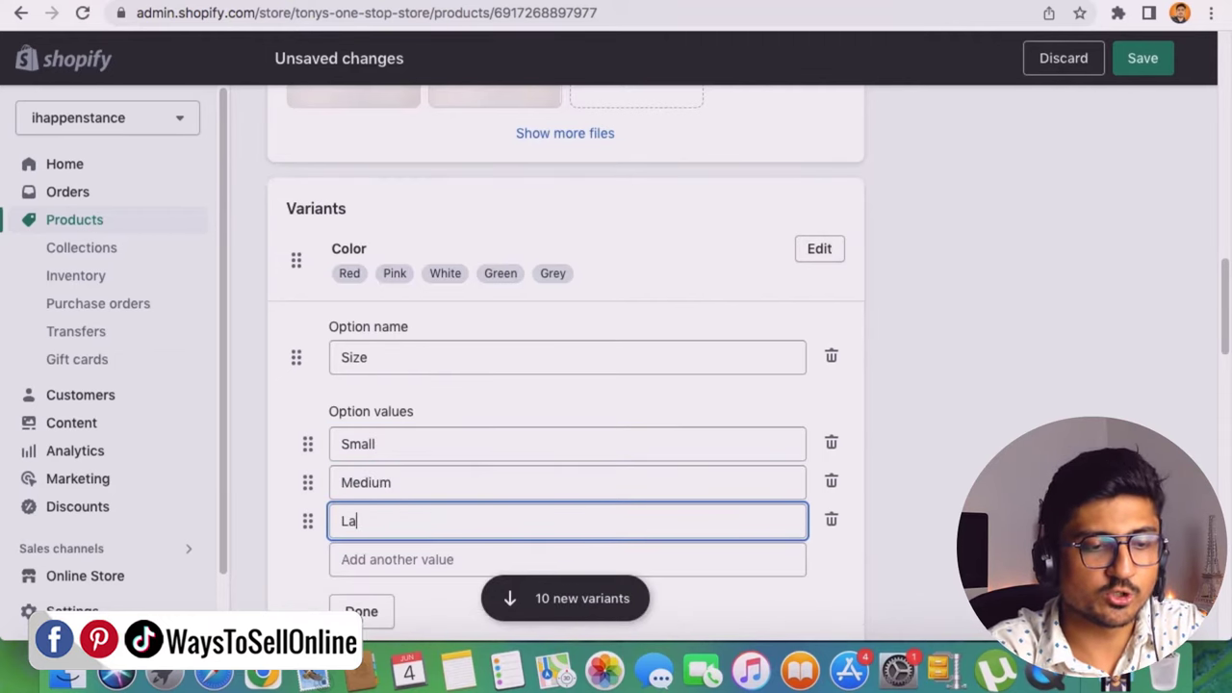
type("rge")
left_click(959, 477)
scroll(509, 531, "down", 3)
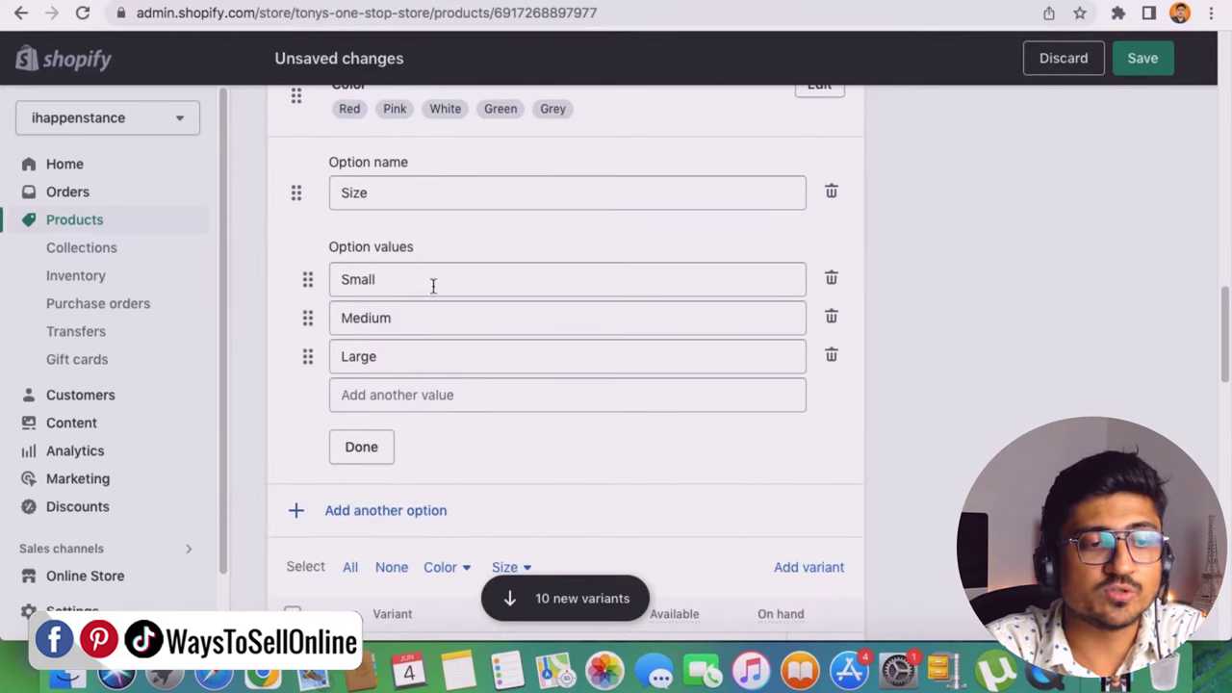
scroll(394, 238, "up", 3)
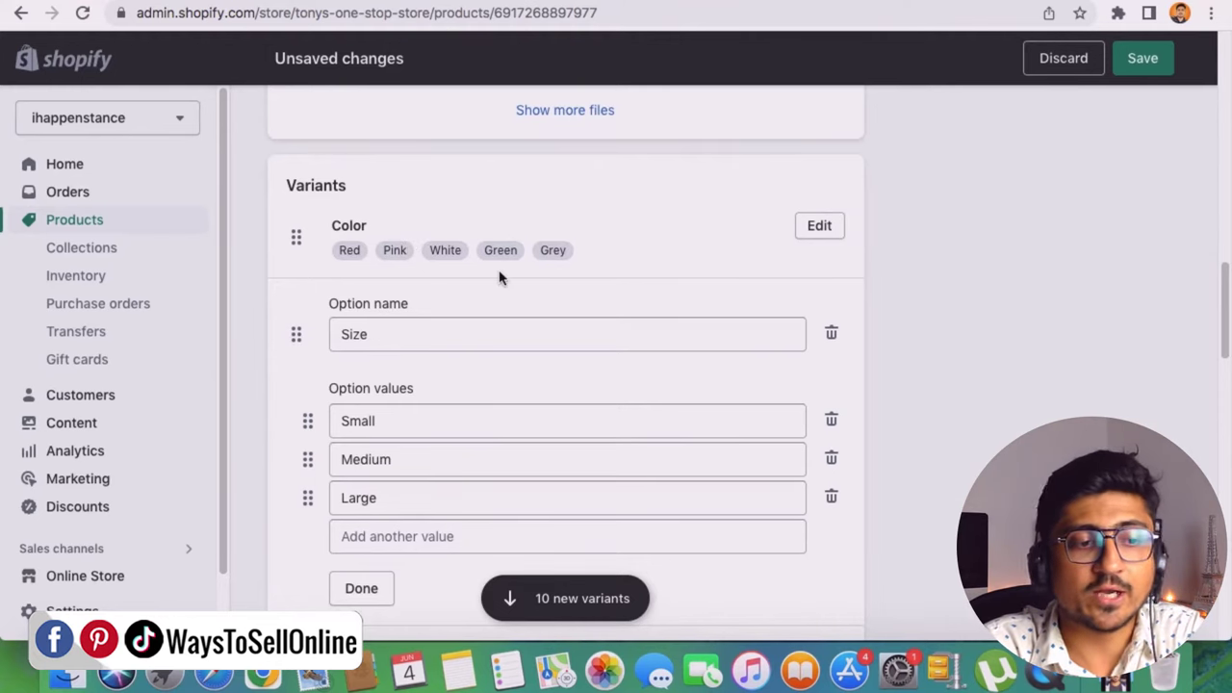
left_click(828, 341)
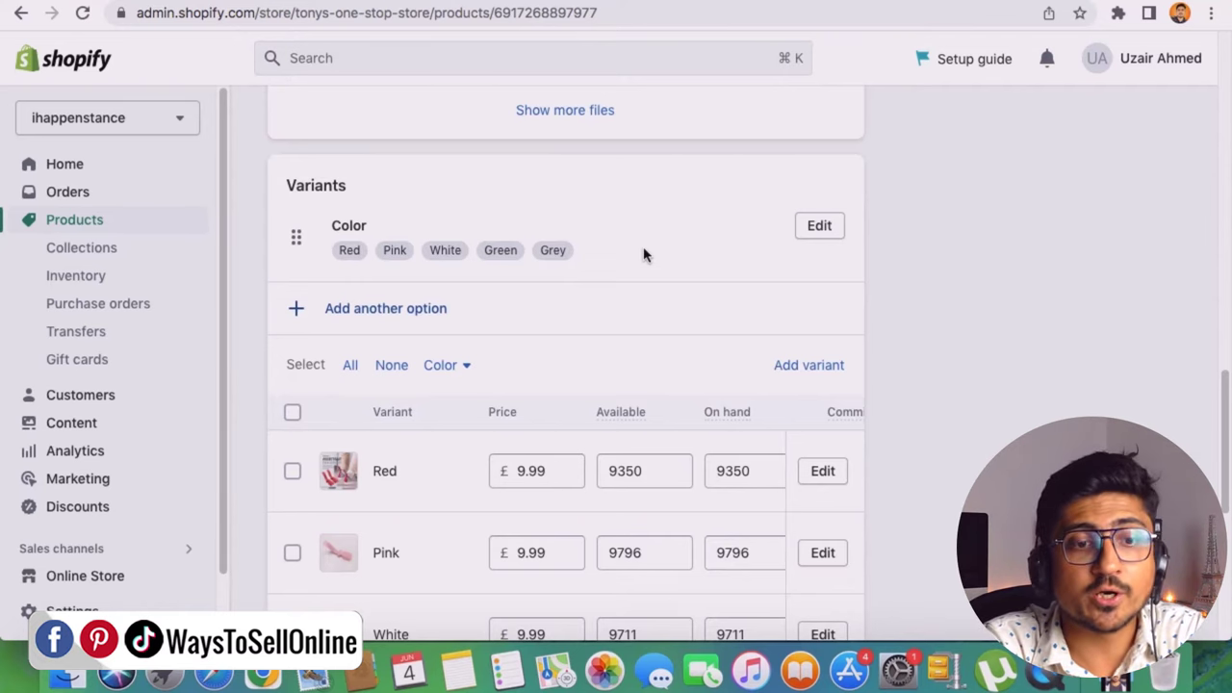
Add a Blue value to the Color option, then remove it again.
left_click(828, 228)
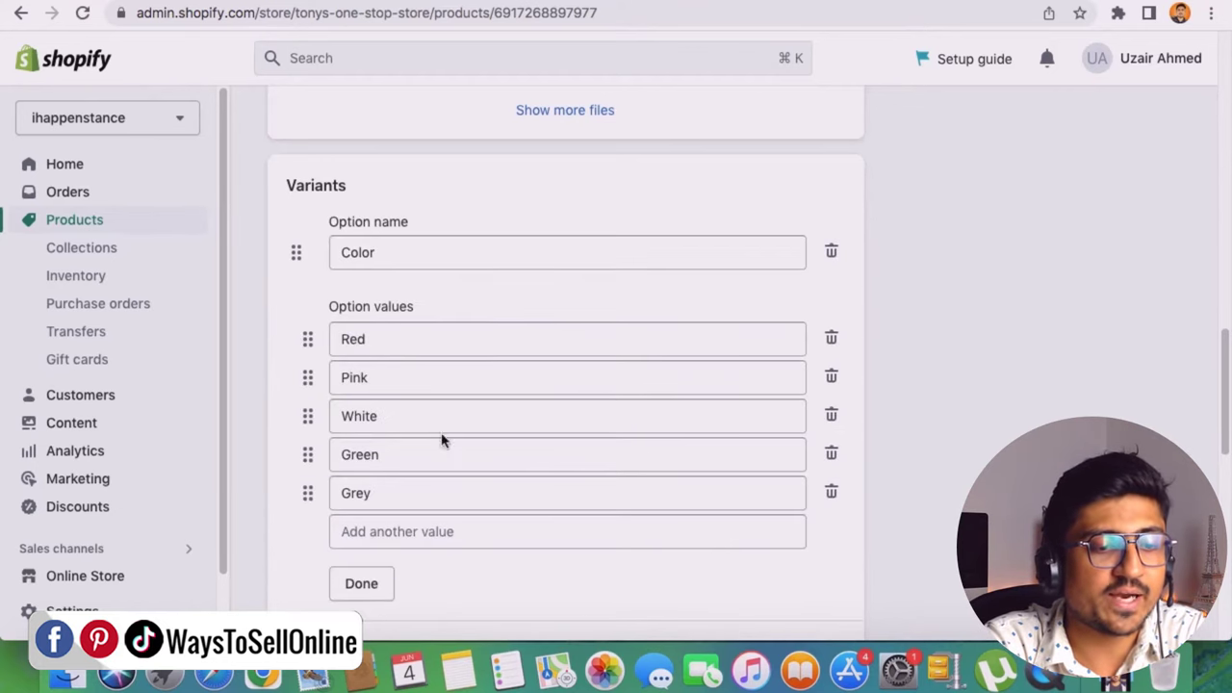
left_click(440, 535)
type("Blue")
scroll(625, 454, "down", 3)
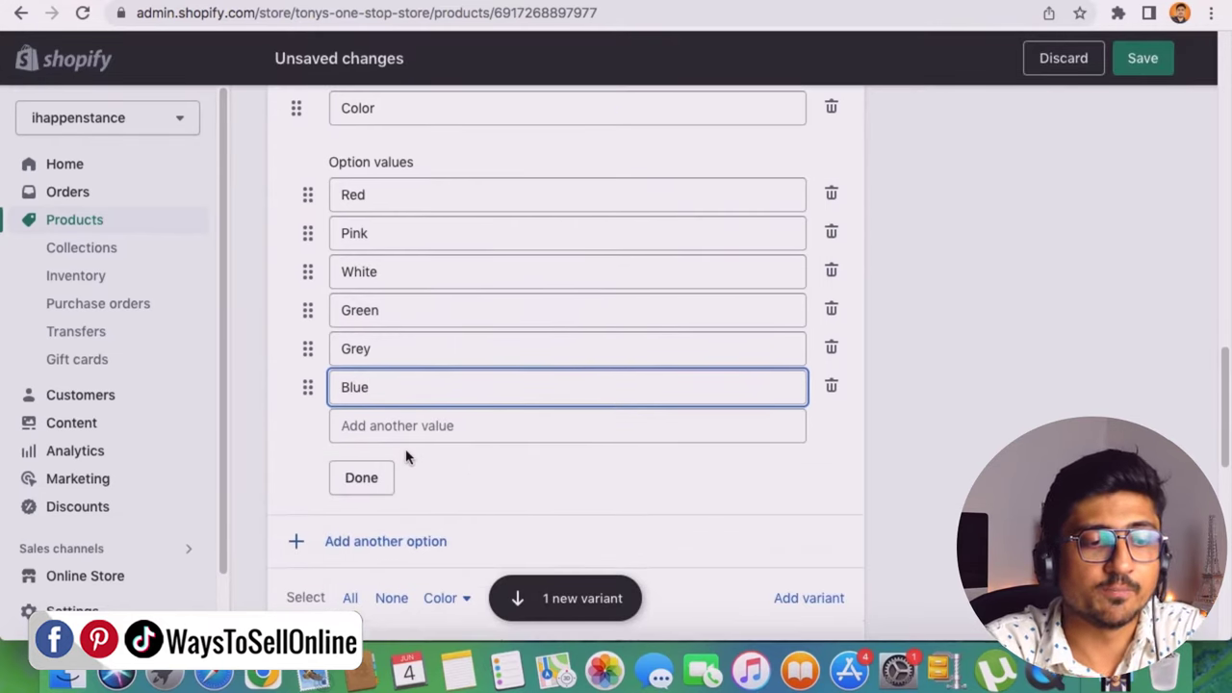
scroll(406, 458, "up", 1)
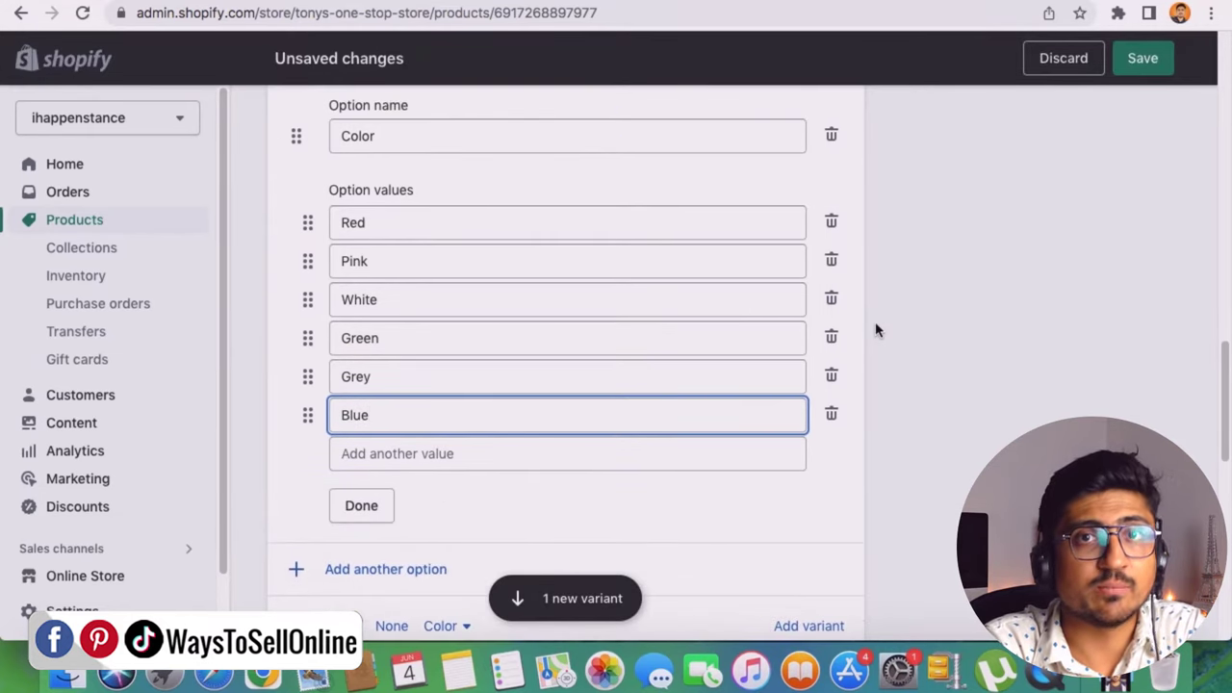
left_click(833, 414)
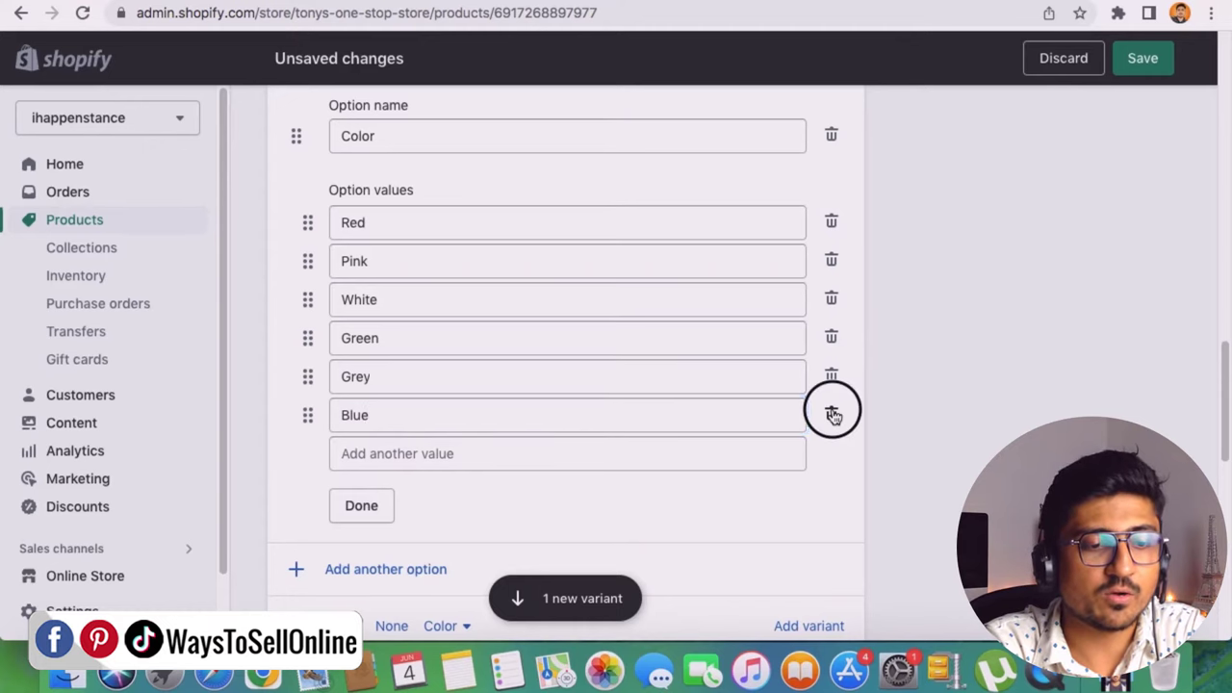
Select the Red, Pink and White variant prices in the Variants table.
scroll(881, 373, "down", 5)
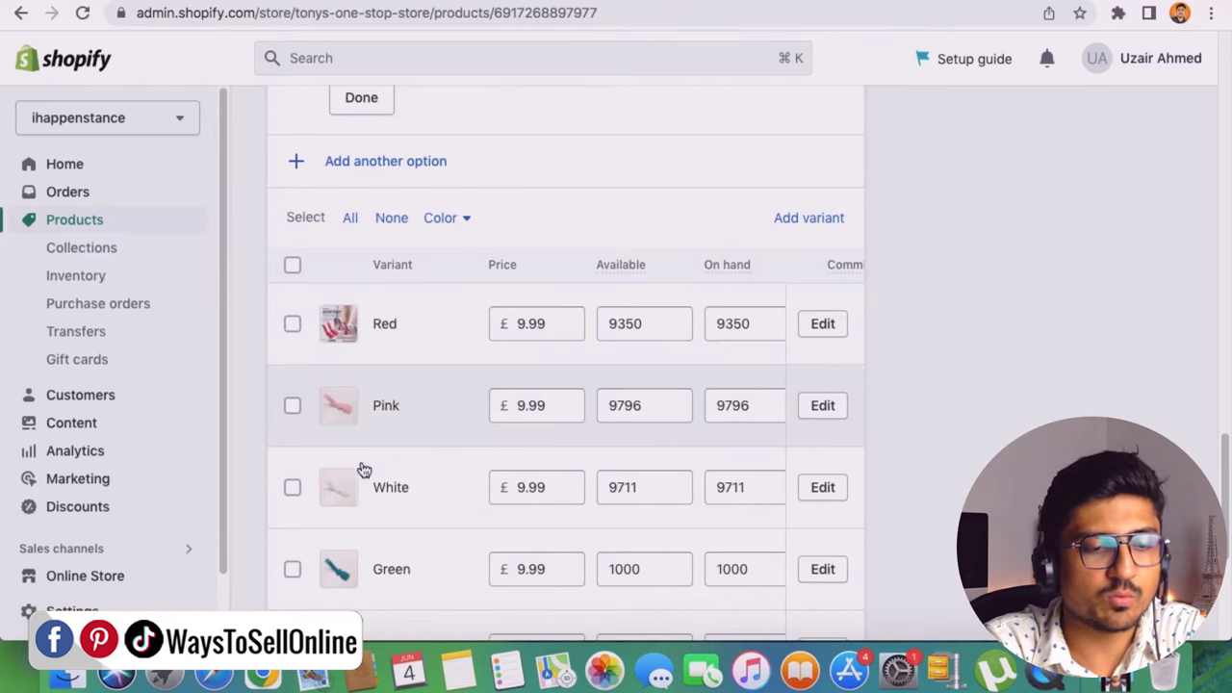
left_click_drag(559, 324, 511, 321)
left_click(543, 405)
left_click_drag(543, 405, 512, 405)
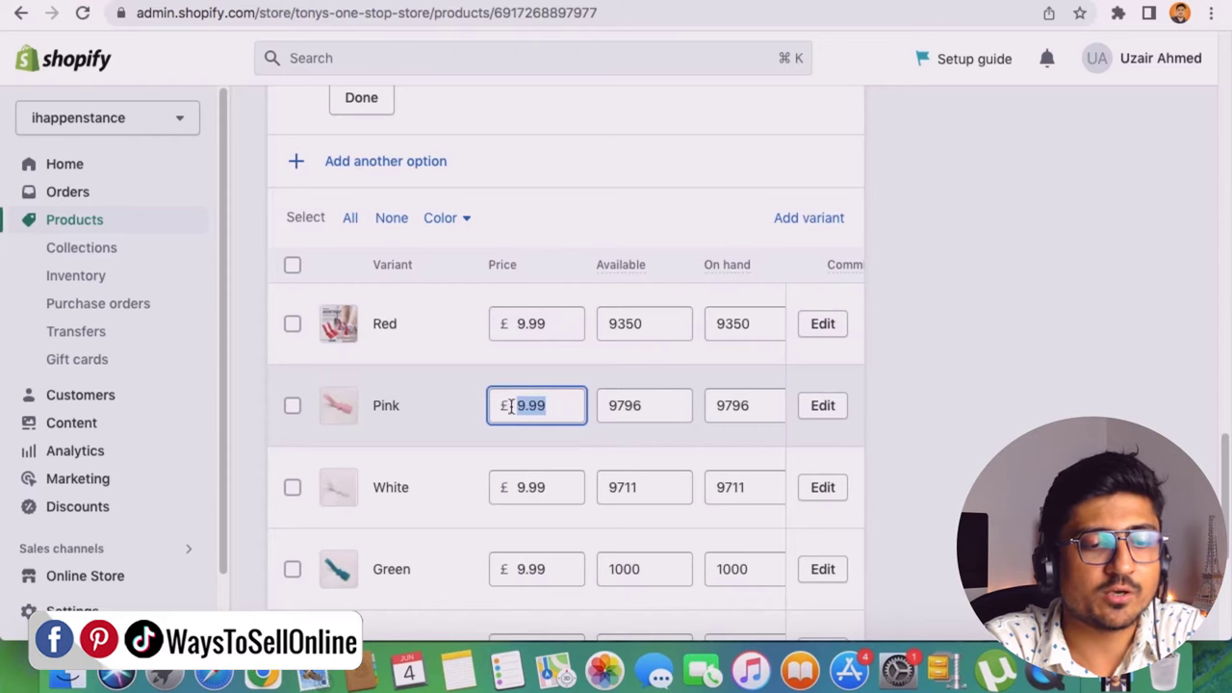
left_click_drag(558, 488, 513, 487)
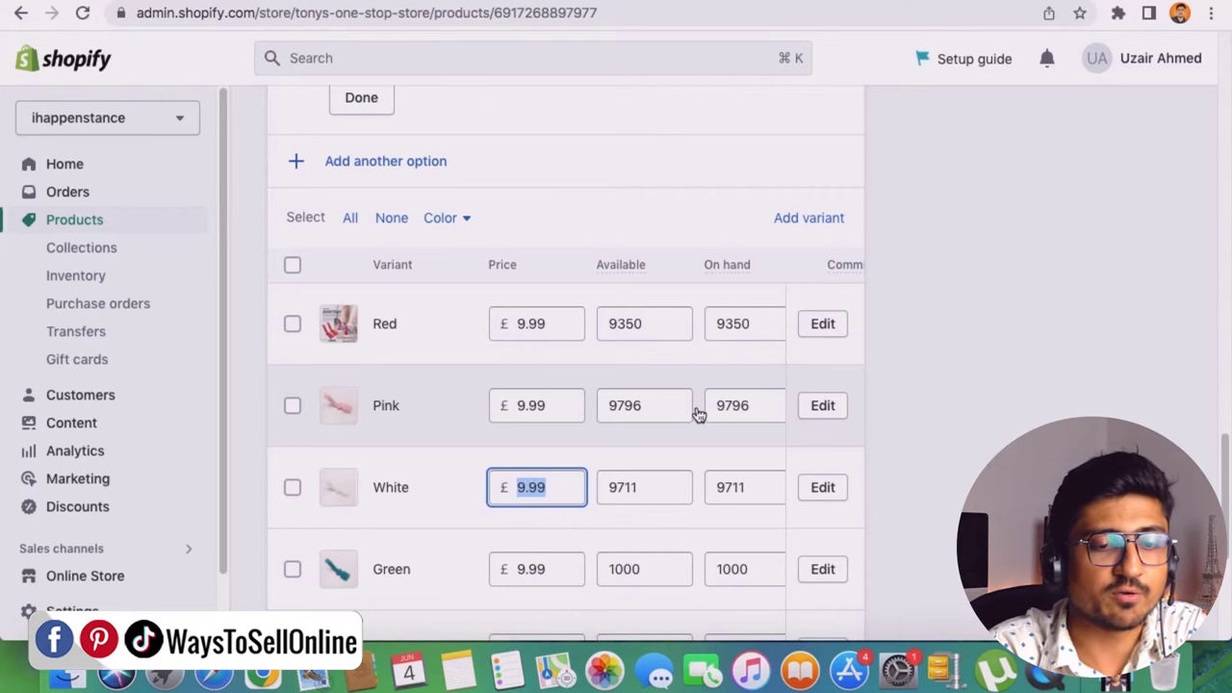
Open the Shoe Horn Helper's live storefront page with View.
scroll(699, 414, "right", 5)
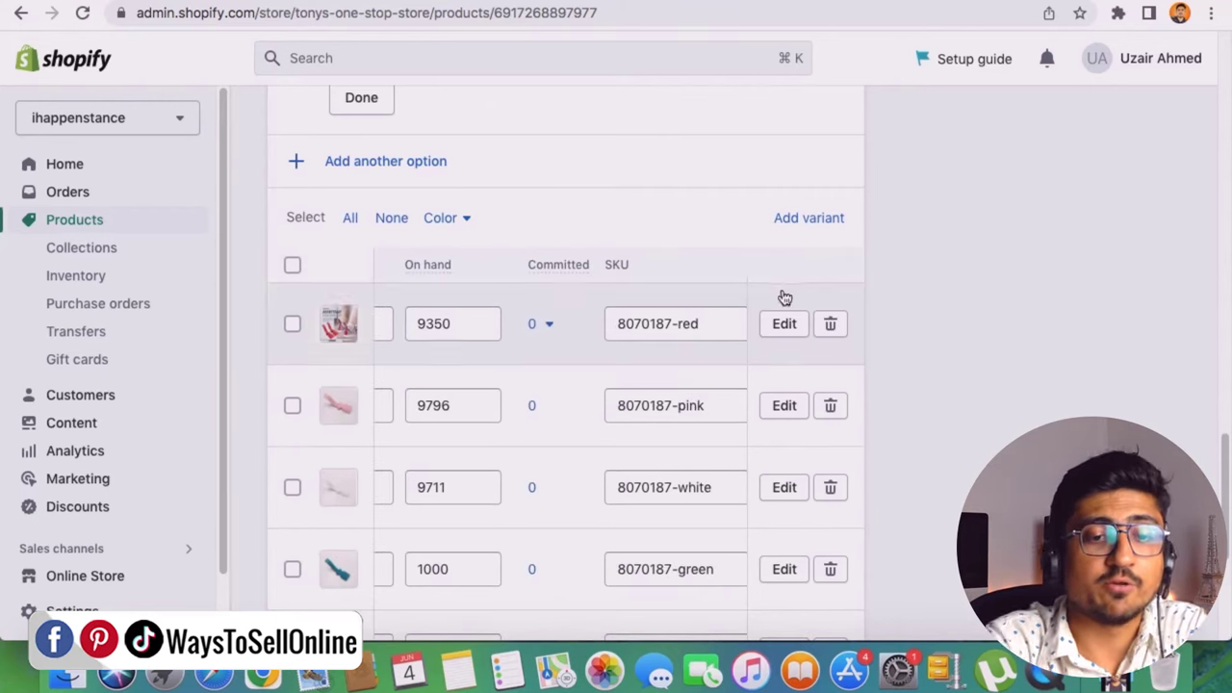
scroll(756, 267, "up", 5)
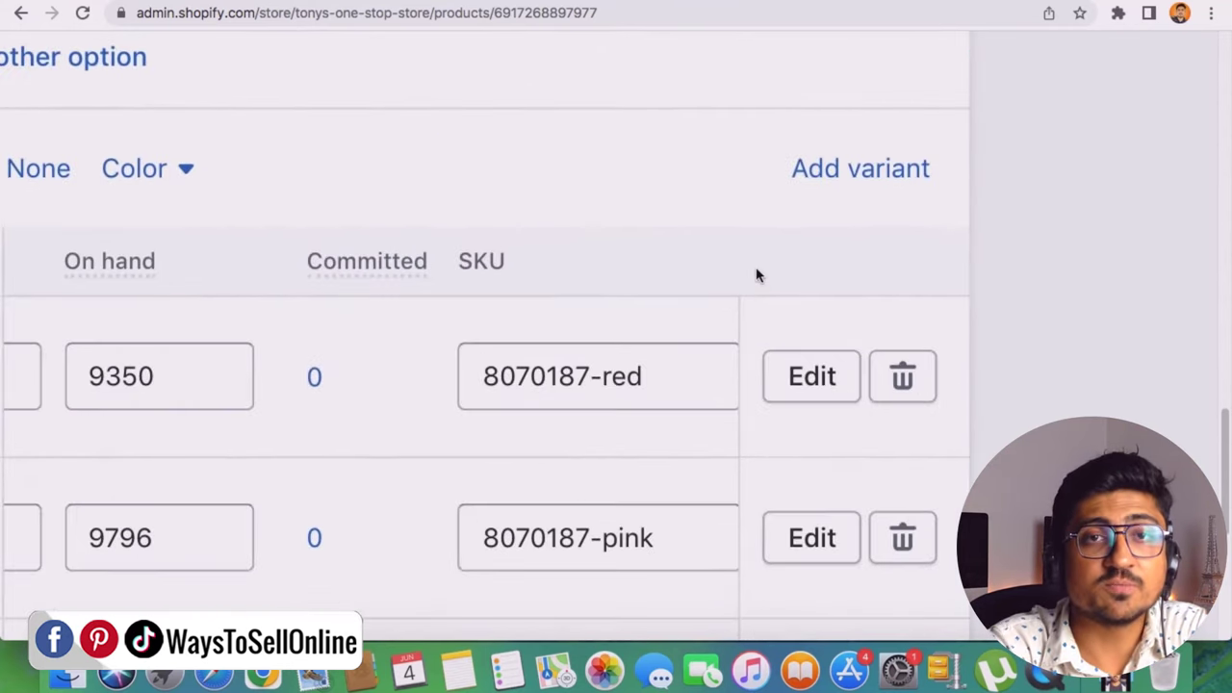
scroll(756, 277, "down", 5)
scroll(817, 278, "up", 10)
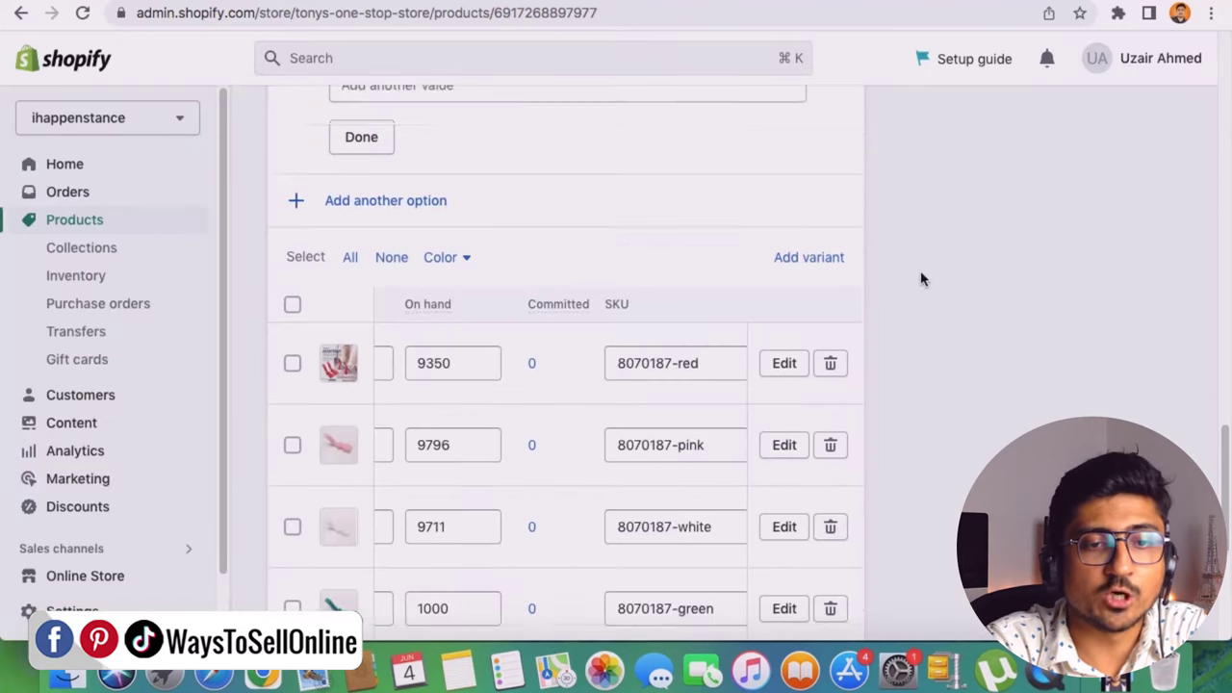
scroll(915, 279, "up", 5)
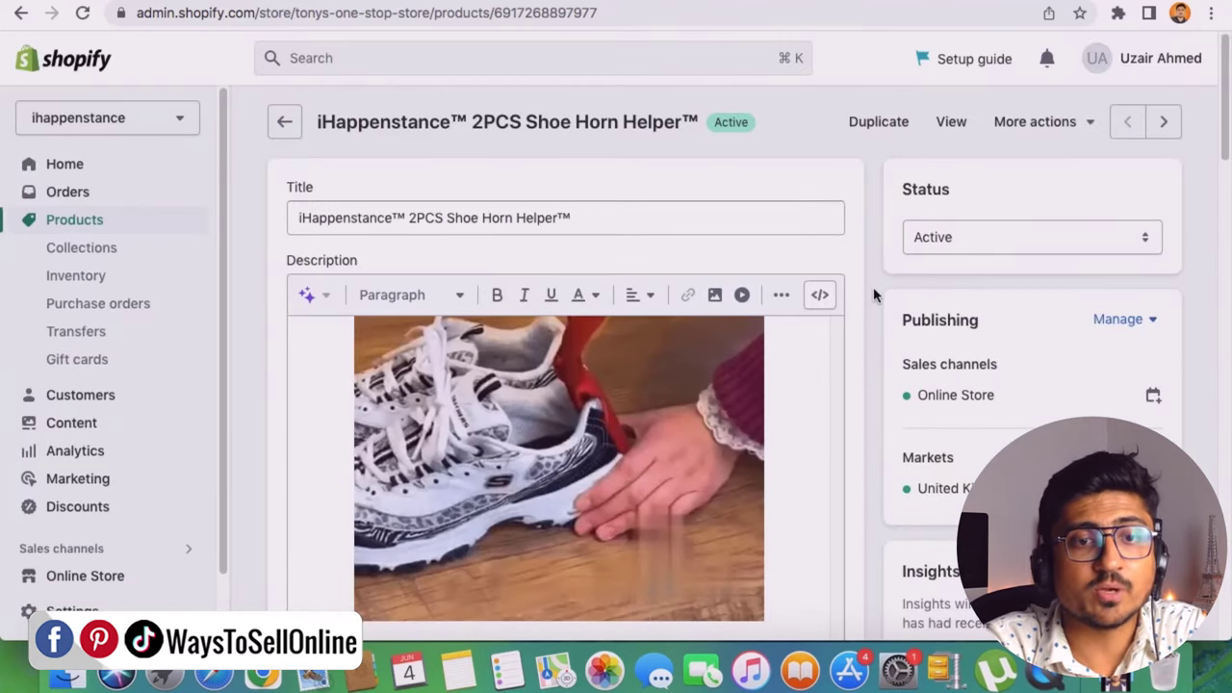
left_click(968, 124)
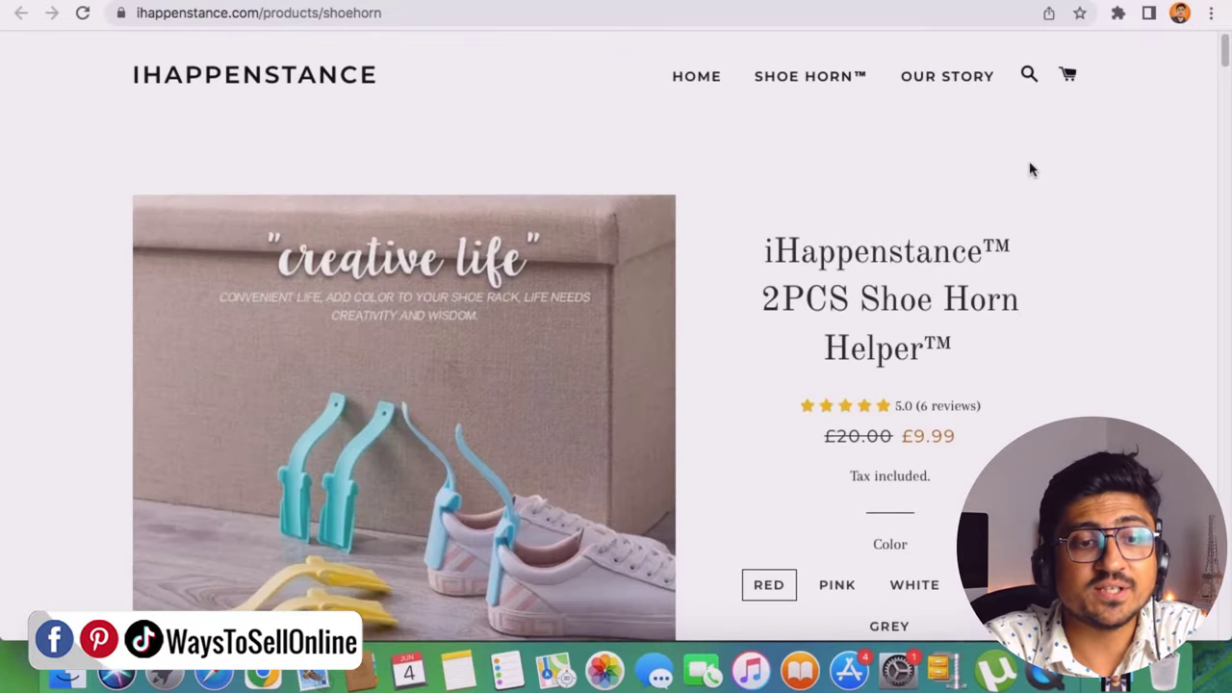
Choose Pink, Green, White and Grey on the storefront to check each variant's image.
scroll(1115, 241, "down", 3)
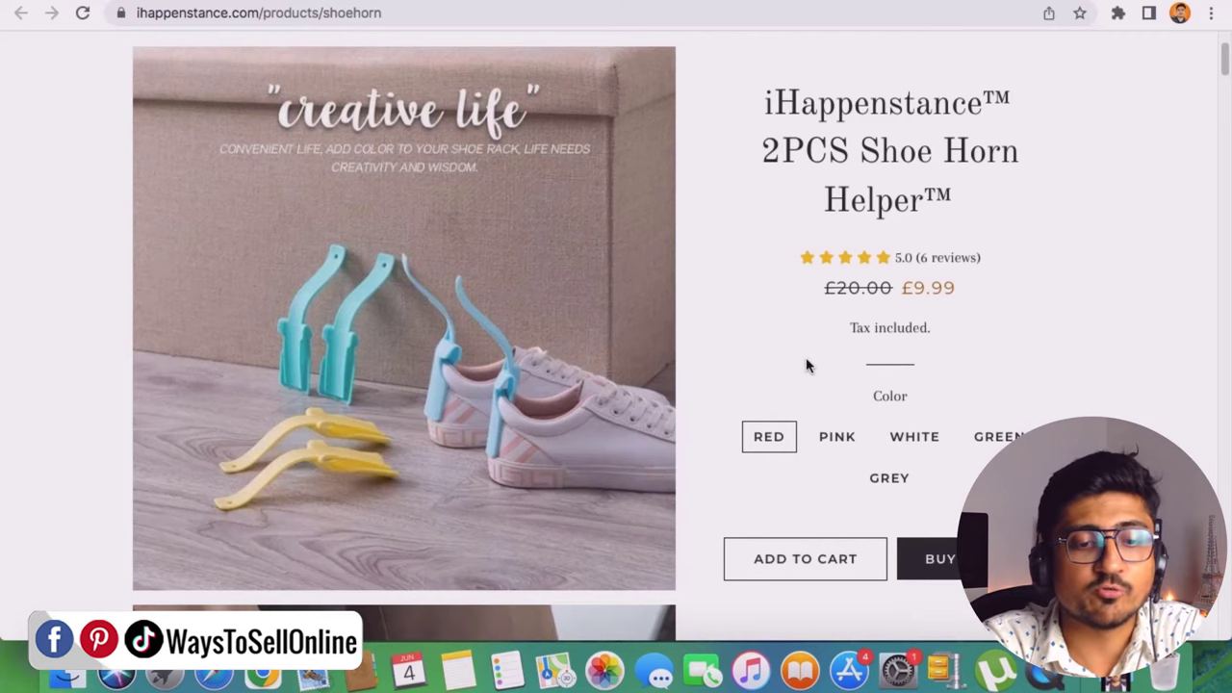
left_click(834, 439)
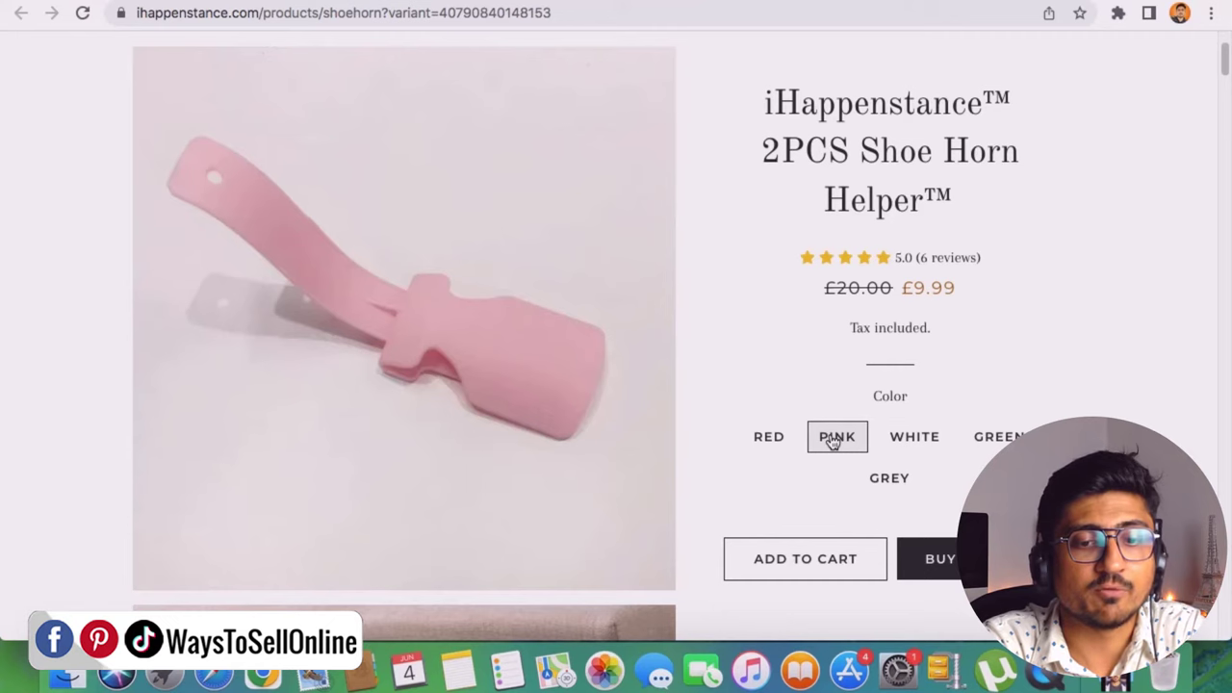
left_click(999, 443)
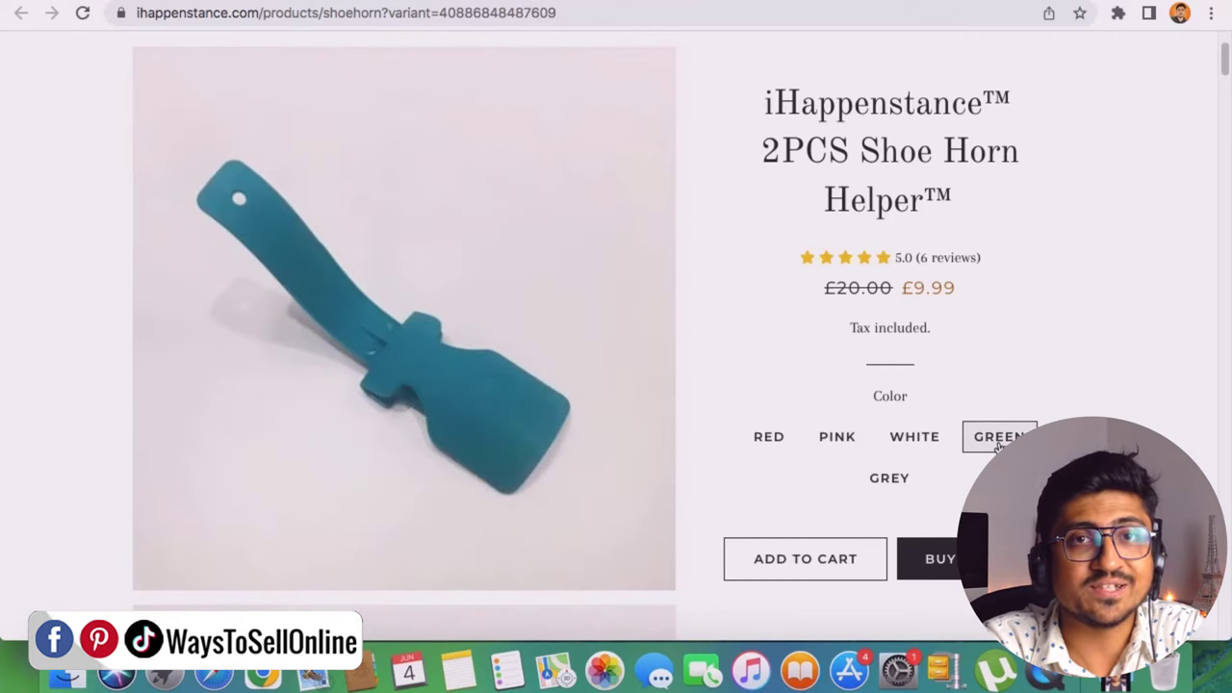
left_click(936, 442)
left_click(895, 479)
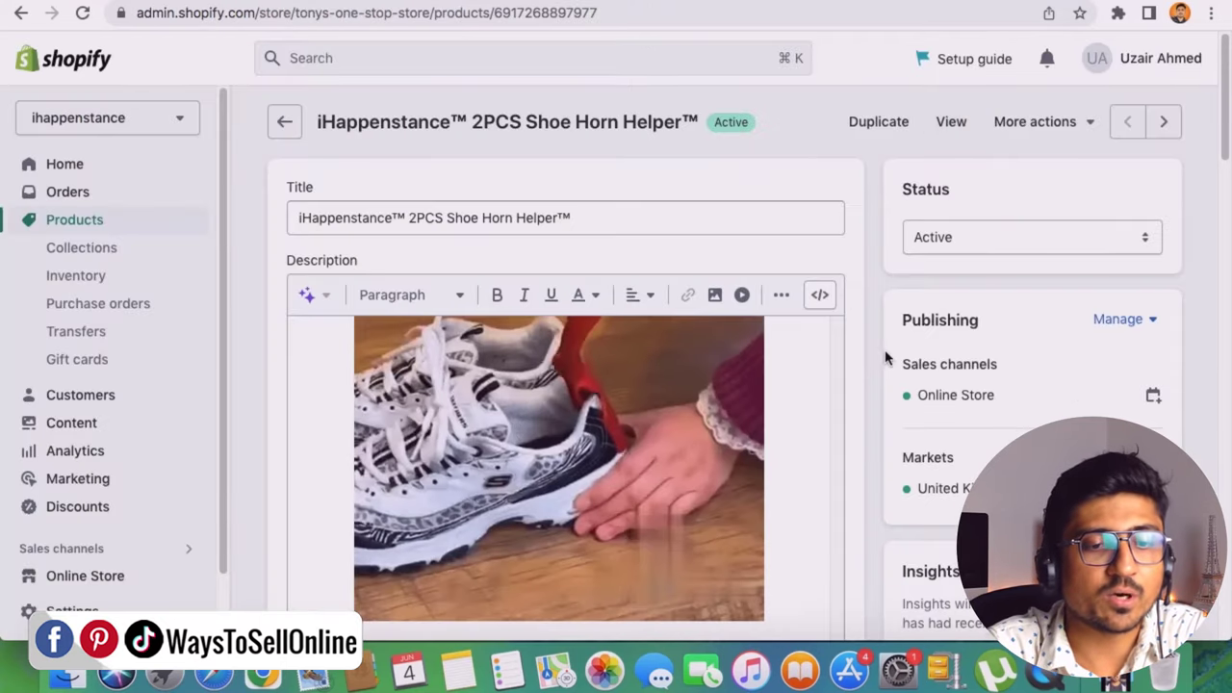
scroll(884, 349, "down", 10)
scroll(882, 358, "down", 15)
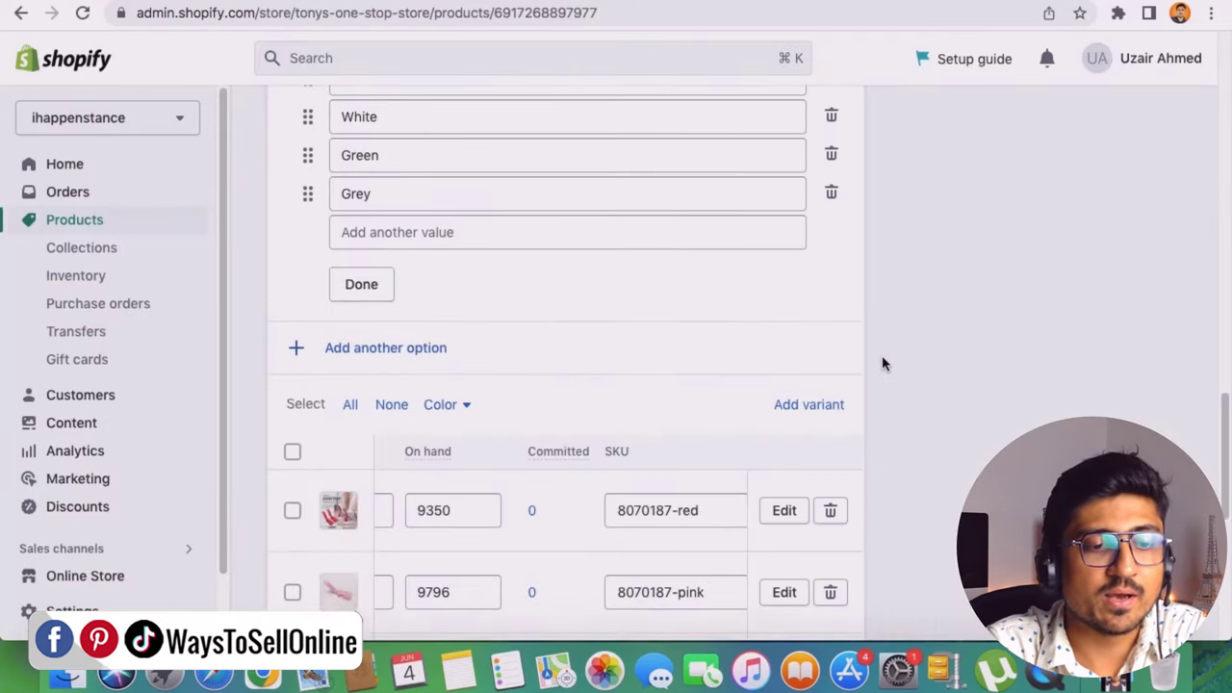
Scroll through the shoe horn's Variants table and Media section.
scroll(501, 279, "up", 3)
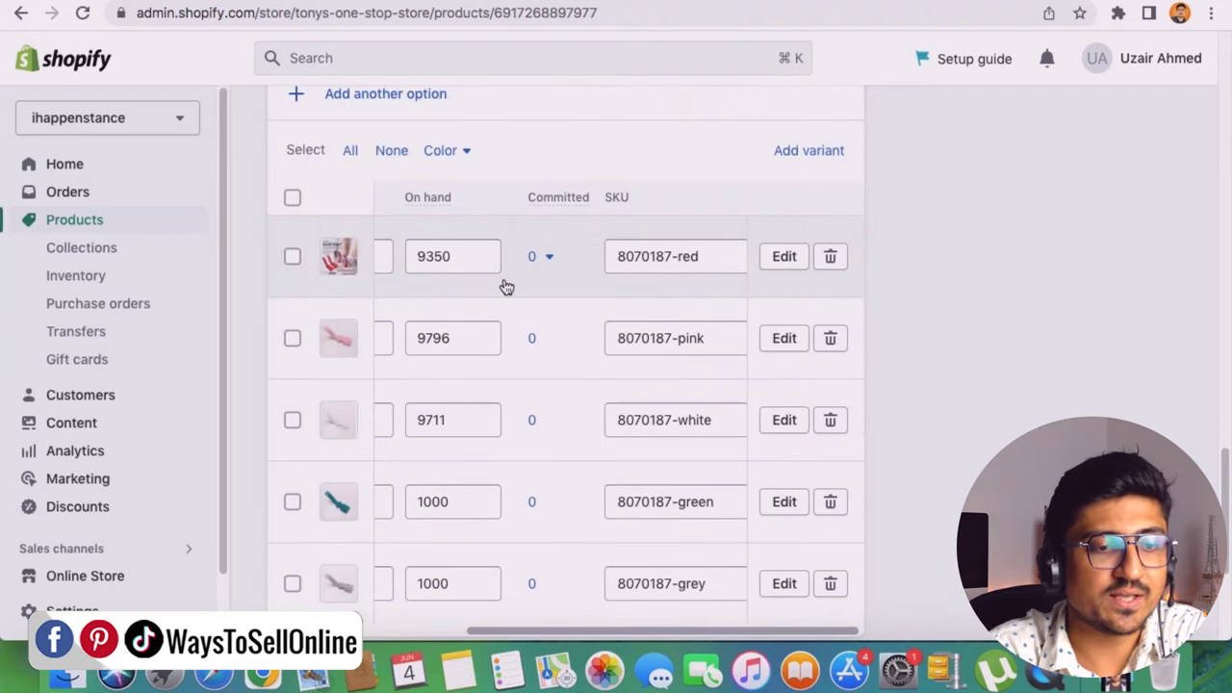
scroll(503, 283, "left", 5)
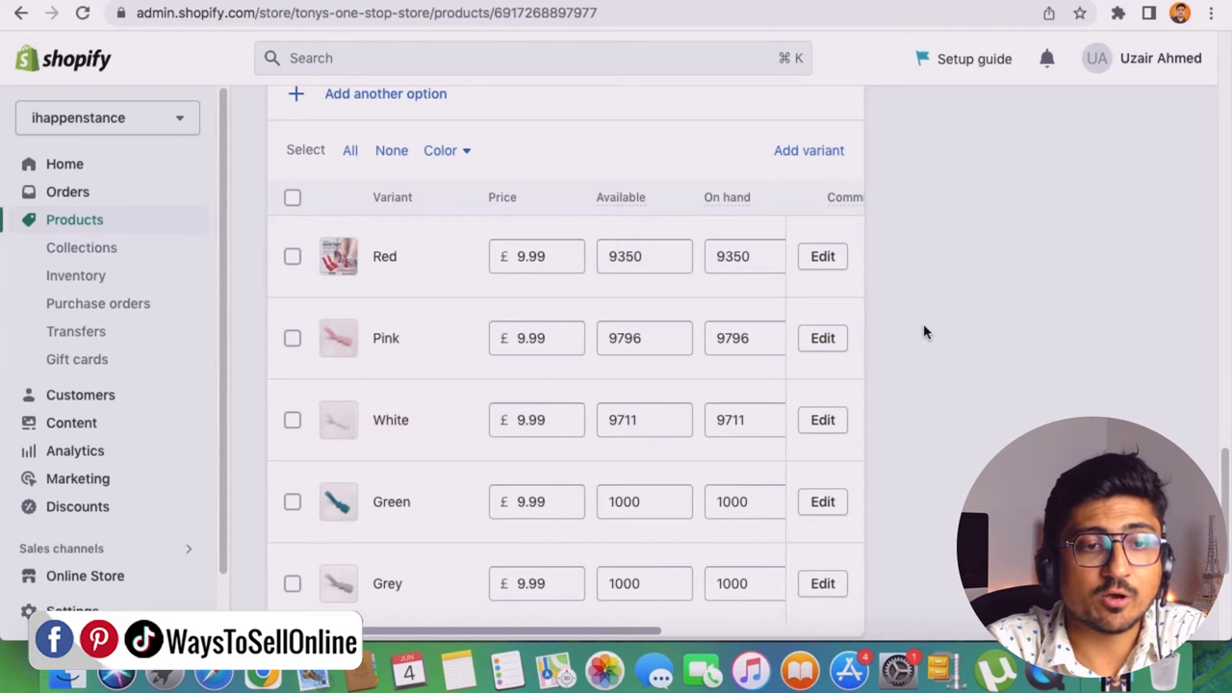
scroll(923, 326, "up", 10)
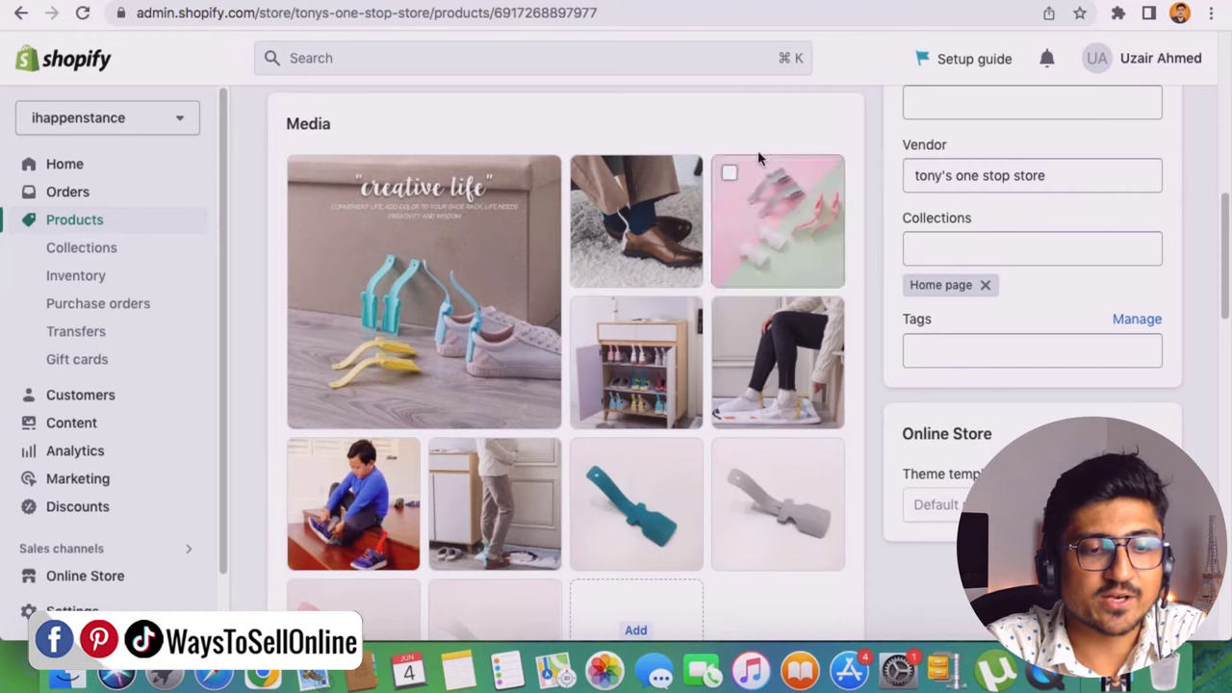
scroll(644, 322, "down", 3)
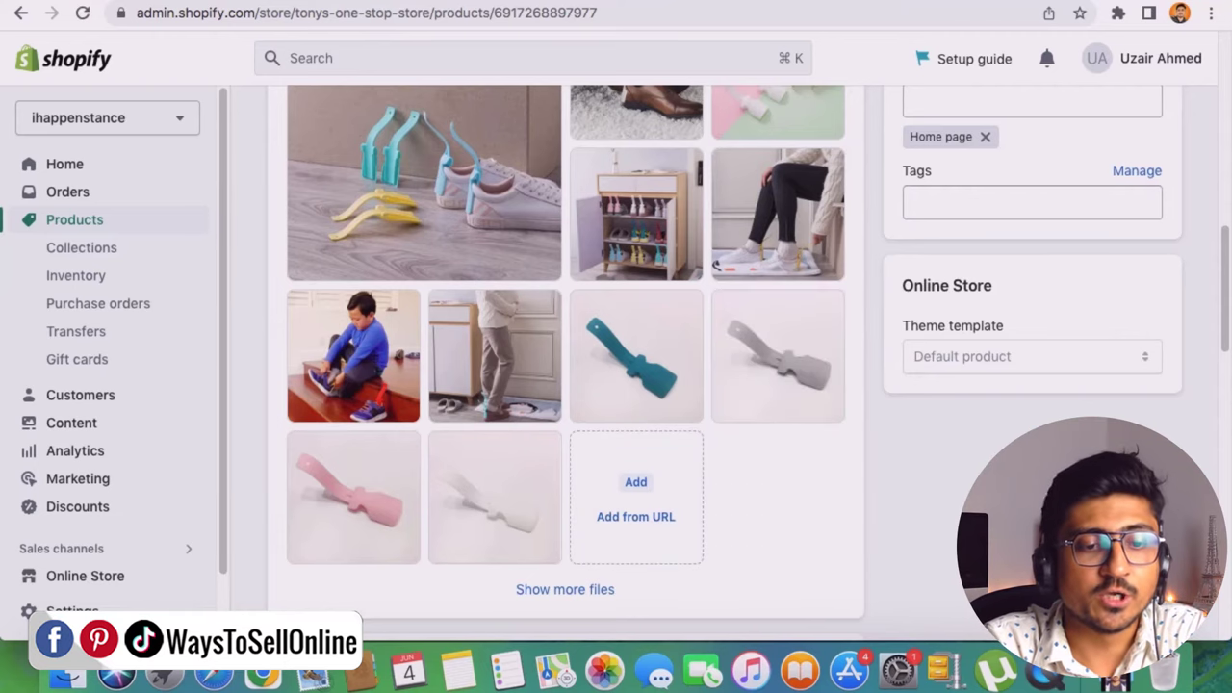
scroll(808, 500, "up", 3)
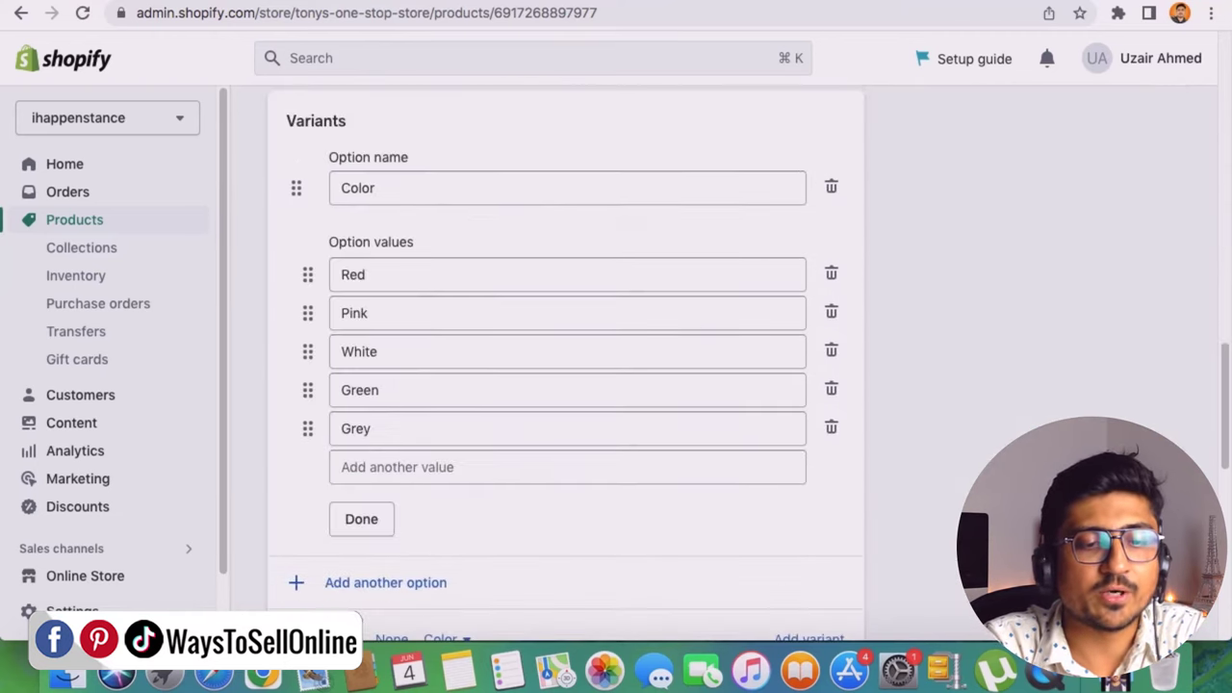
scroll(957, 405, "down", 8)
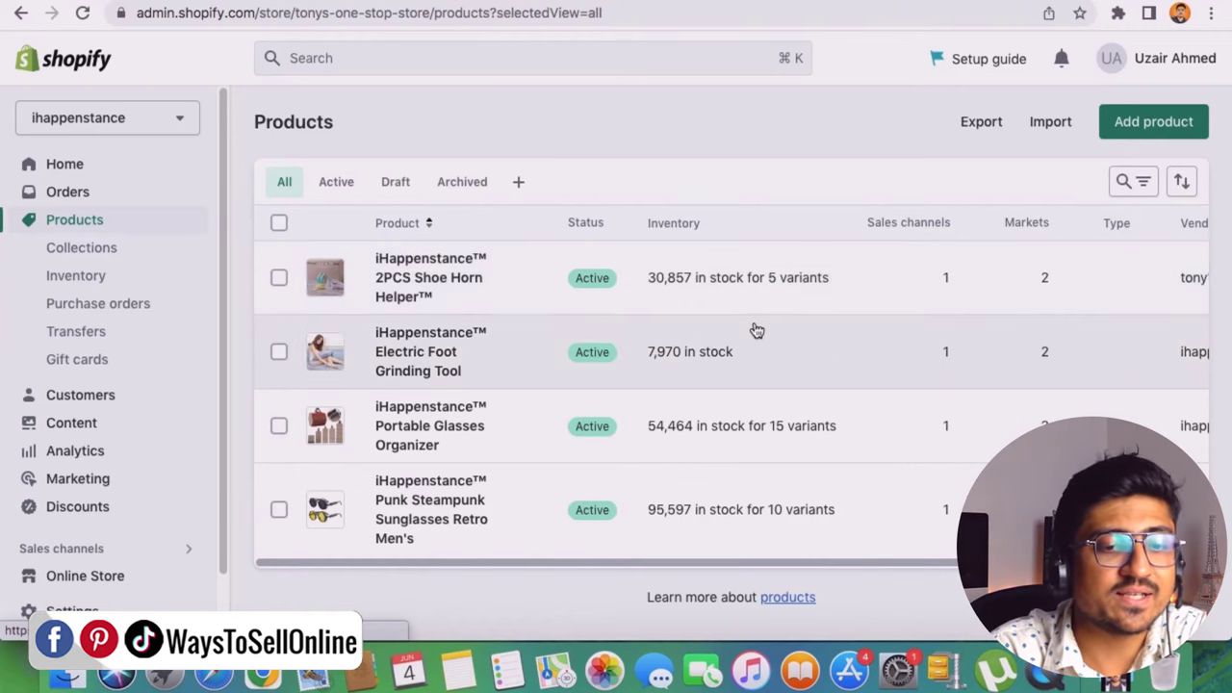
Open the Electric Foot Grinding Tool and scroll to its empty Variants section.
scroll(757, 330, "up", 5)
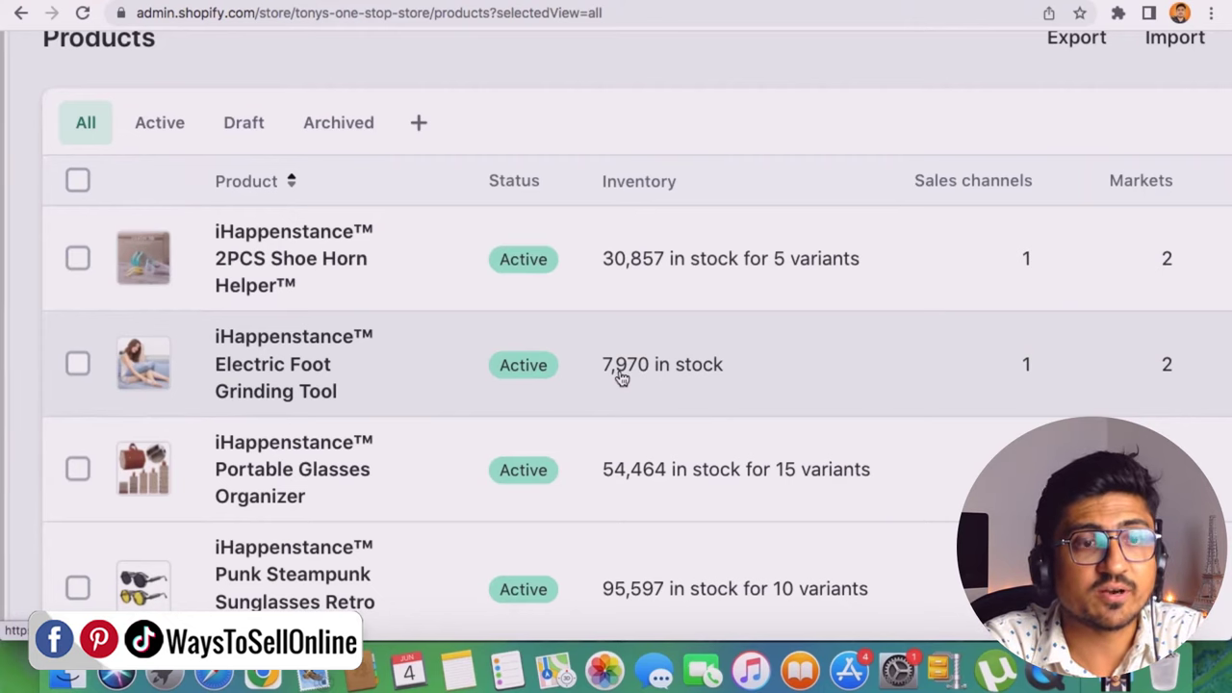
left_click(303, 363)
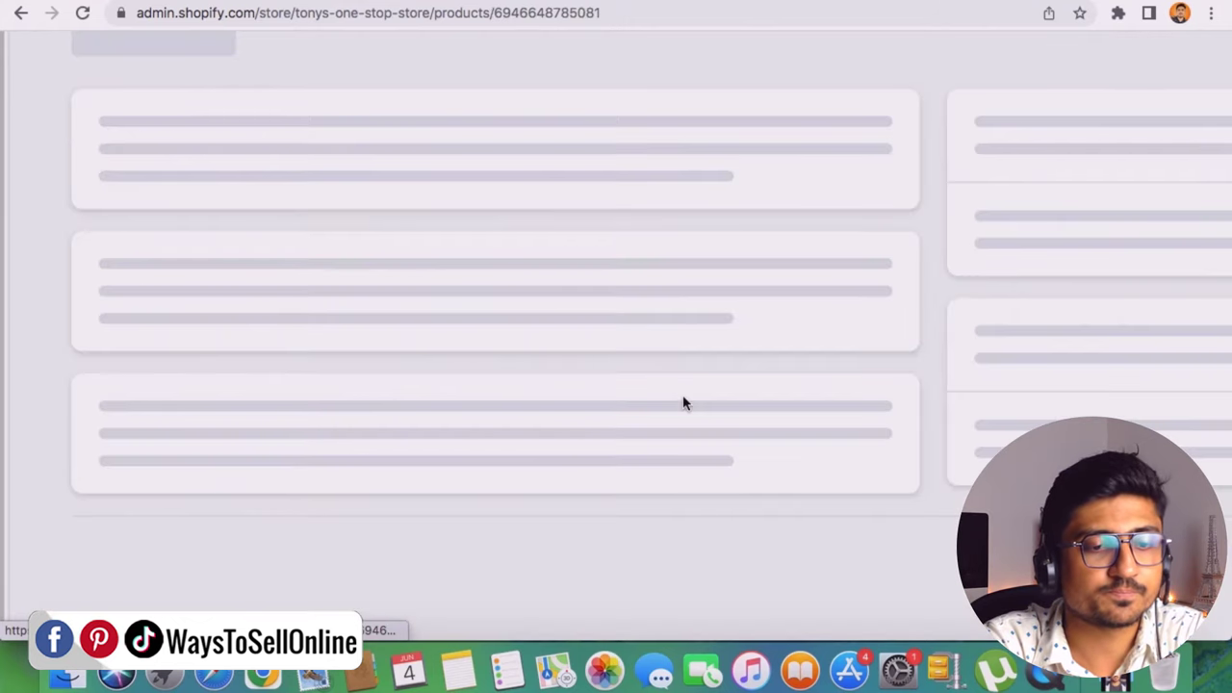
scroll(790, 449, "down", 5)
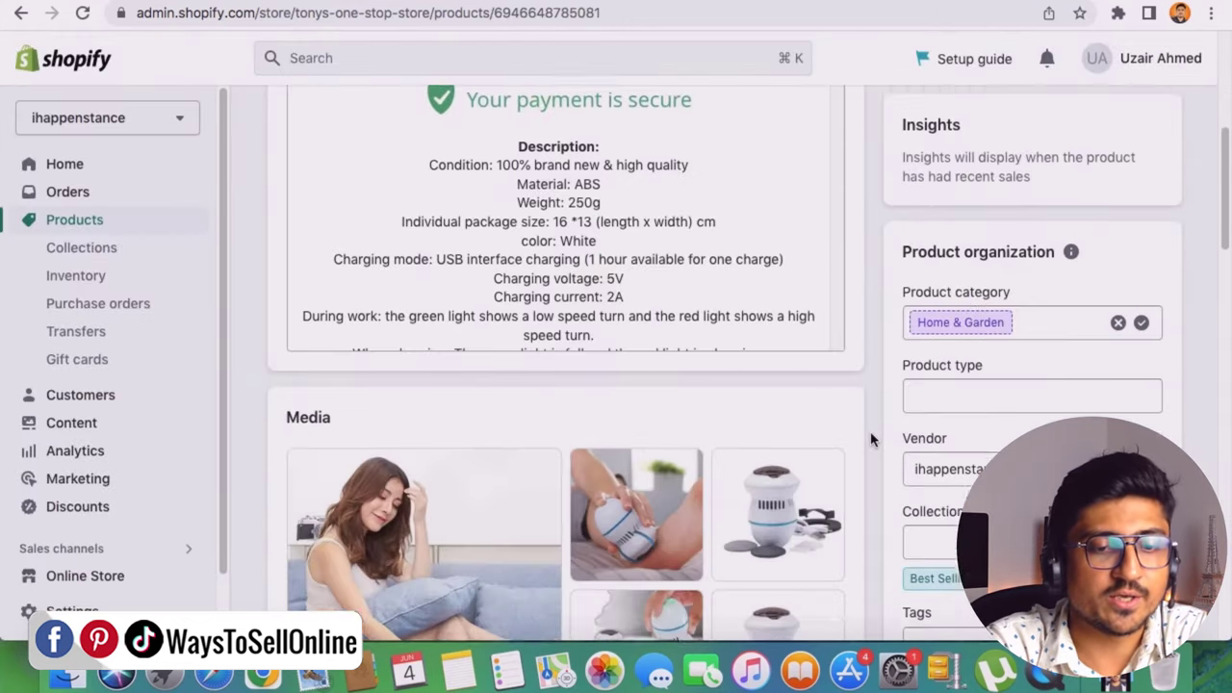
scroll(872, 439, "down", 10)
scroll(870, 439, "down", 8)
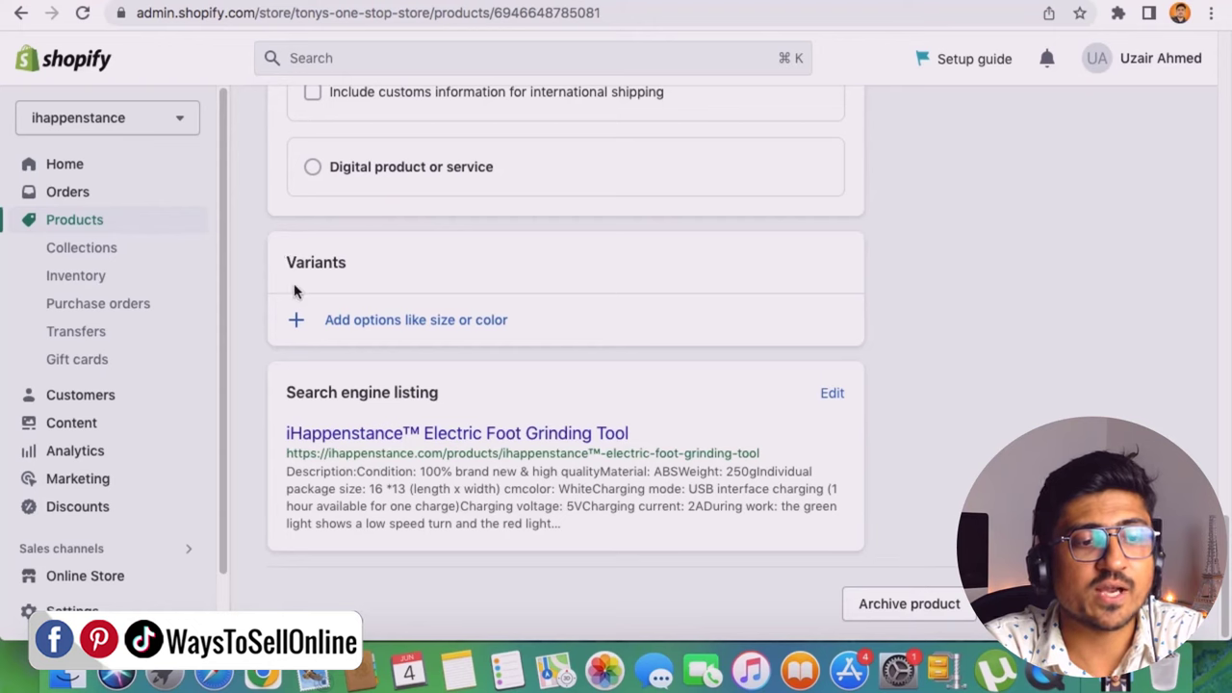
Add a Color option with values Black, White and Green, creating three £18.99 variants.
left_click(483, 325)
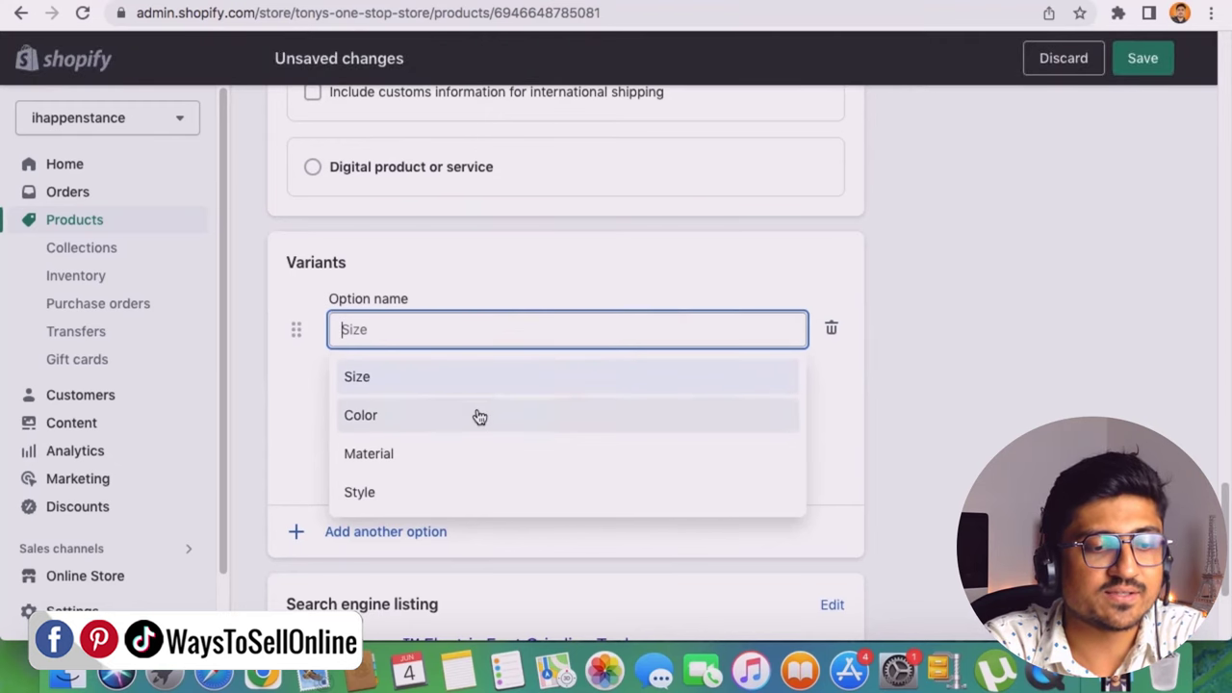
left_click(406, 409)
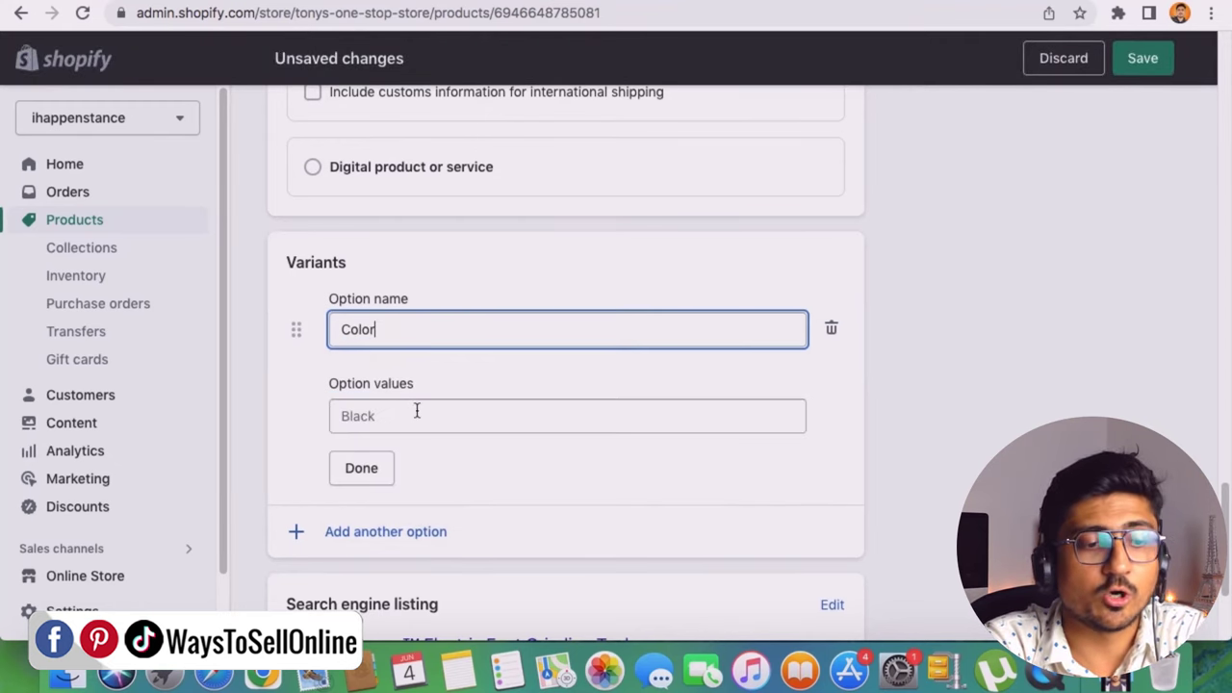
left_click(420, 415)
type("Black")
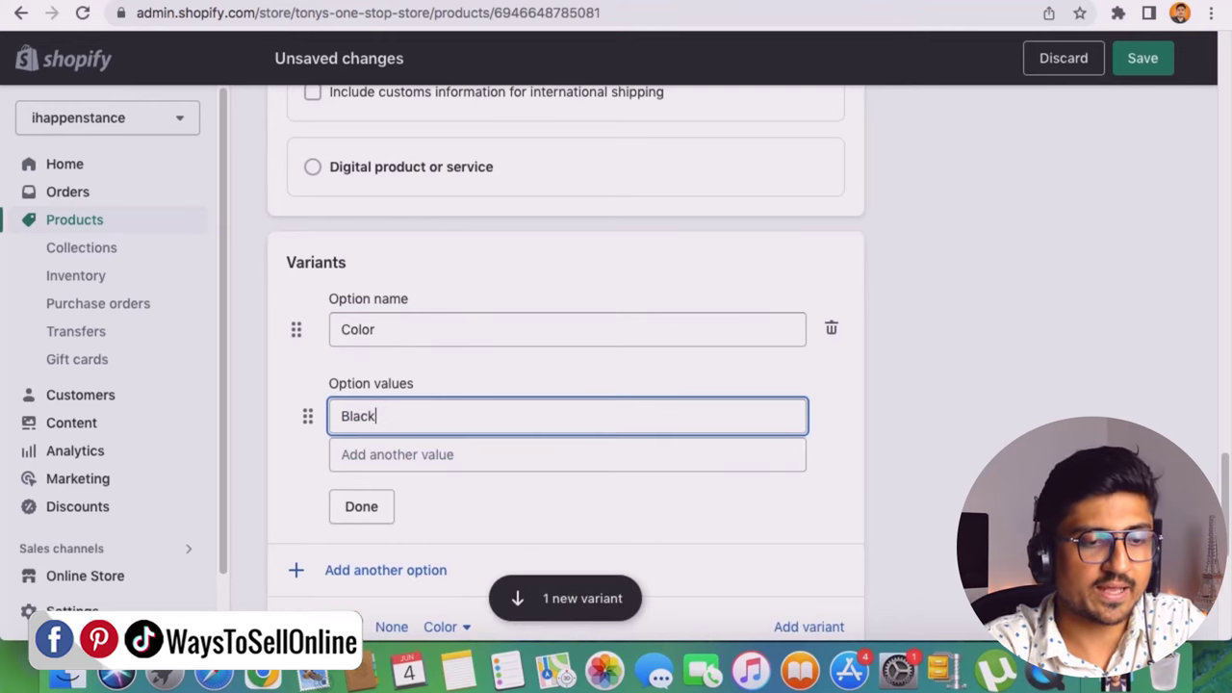
key("Tab")
type("White")
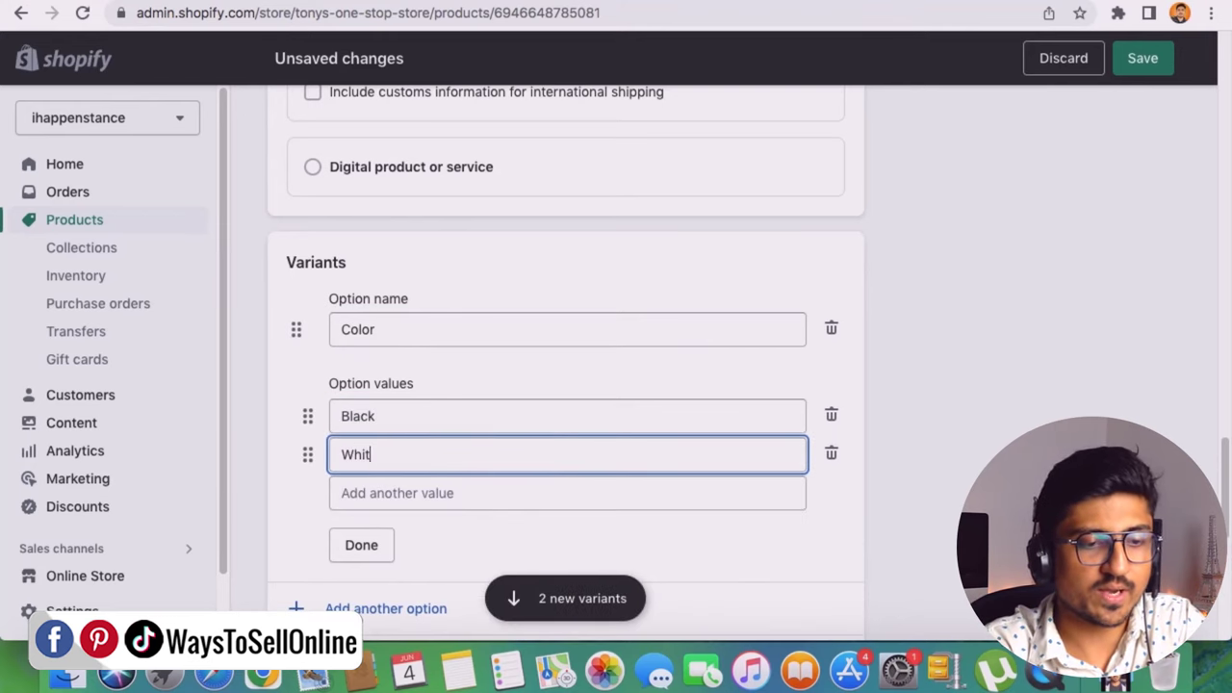
key("Tab")
type("Green")
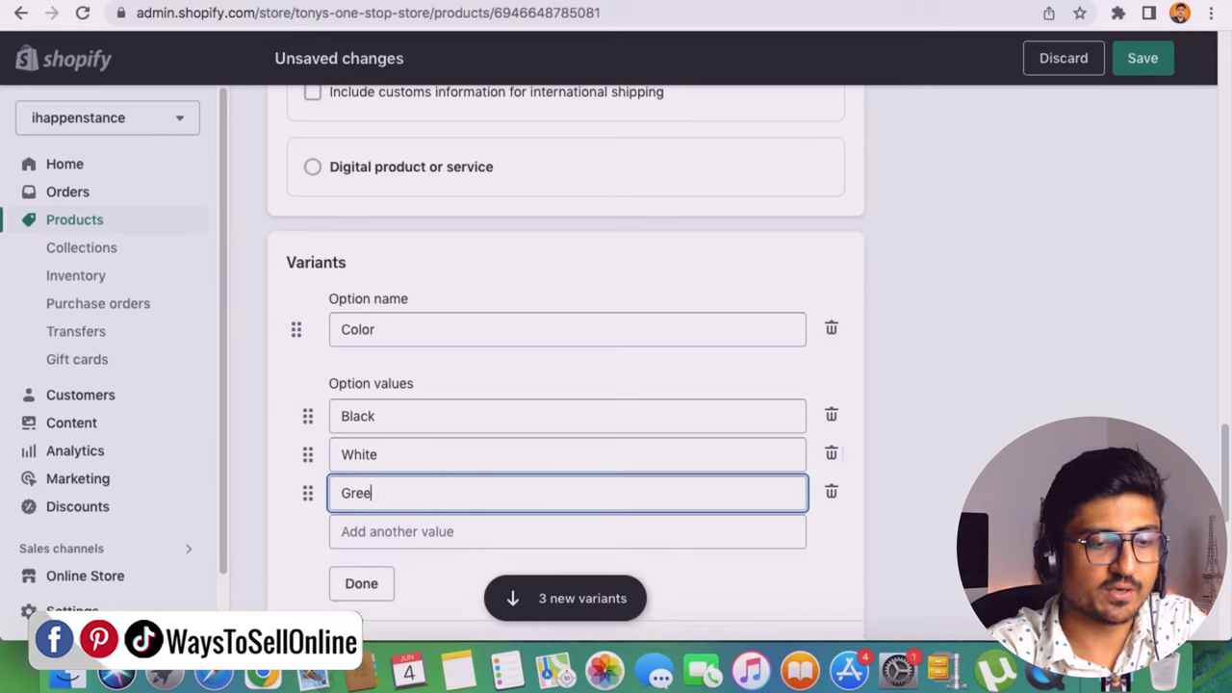
left_click(902, 484)
scroll(903, 484, "down", 1)
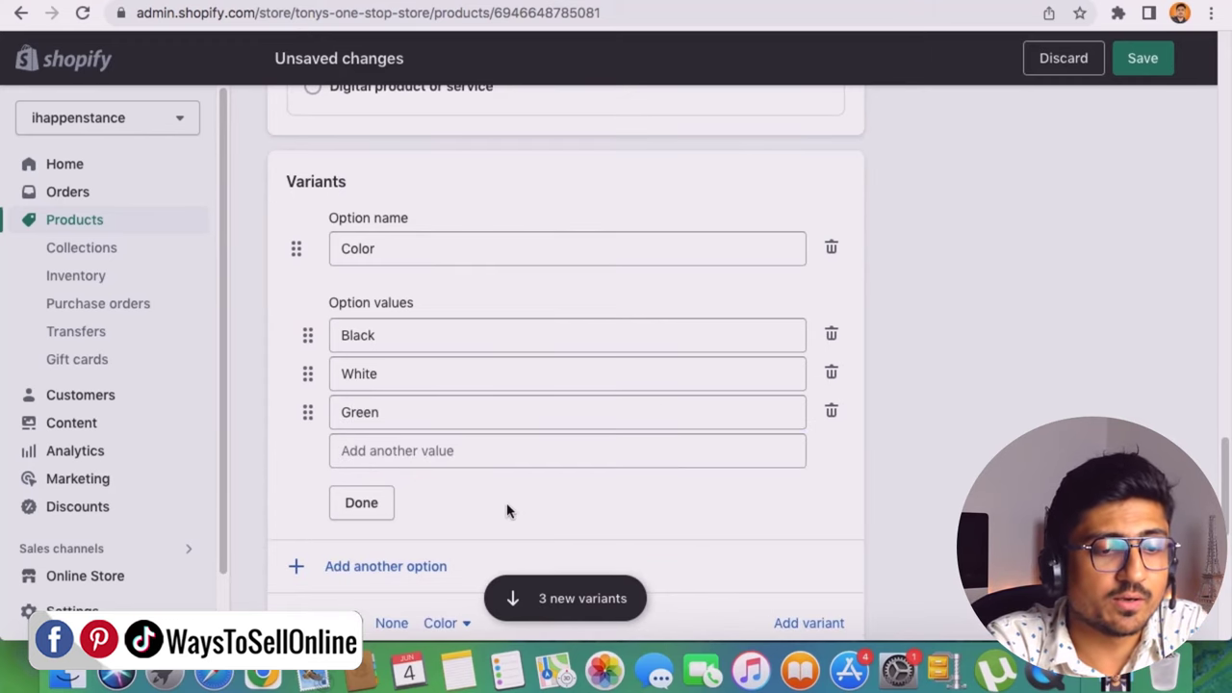
scroll(932, 466, "down", 5)
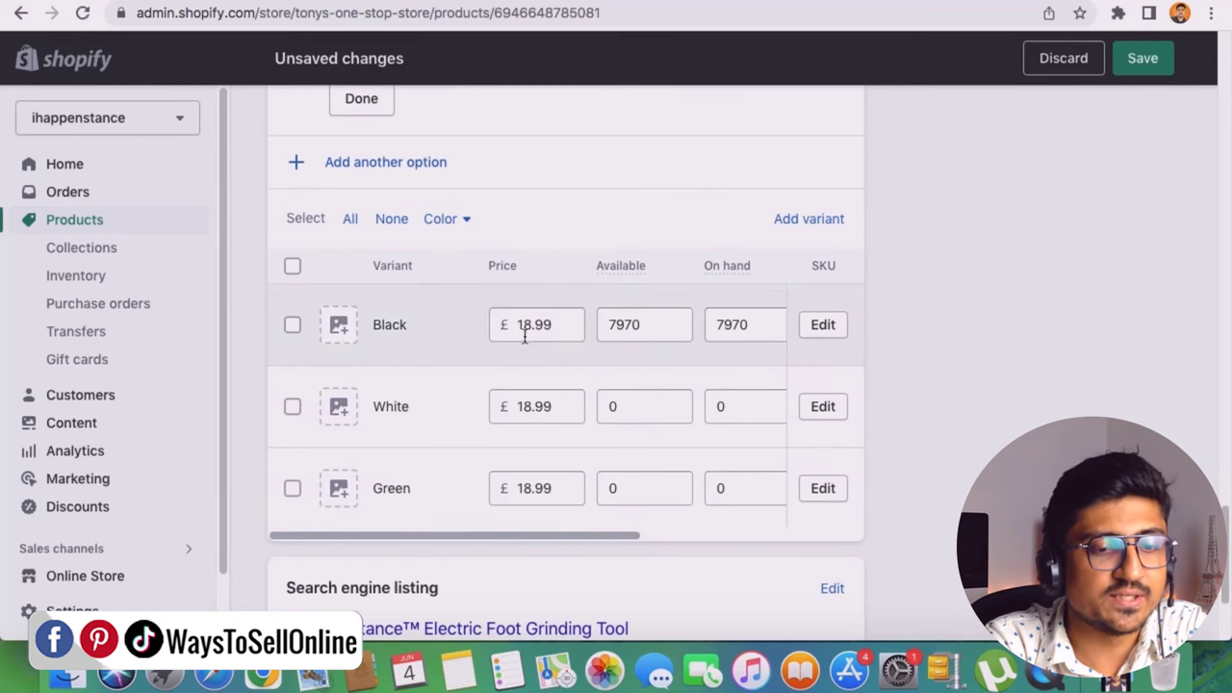
left_click_drag(630, 533, 523, 542)
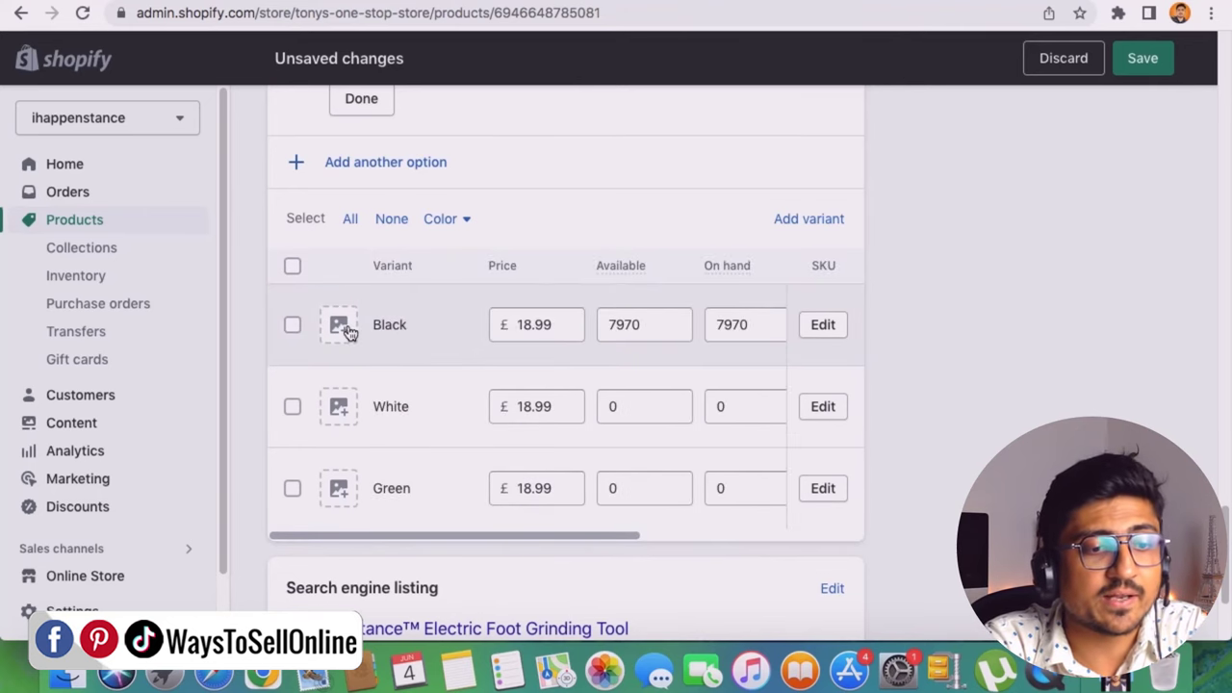
left_click(339, 326)
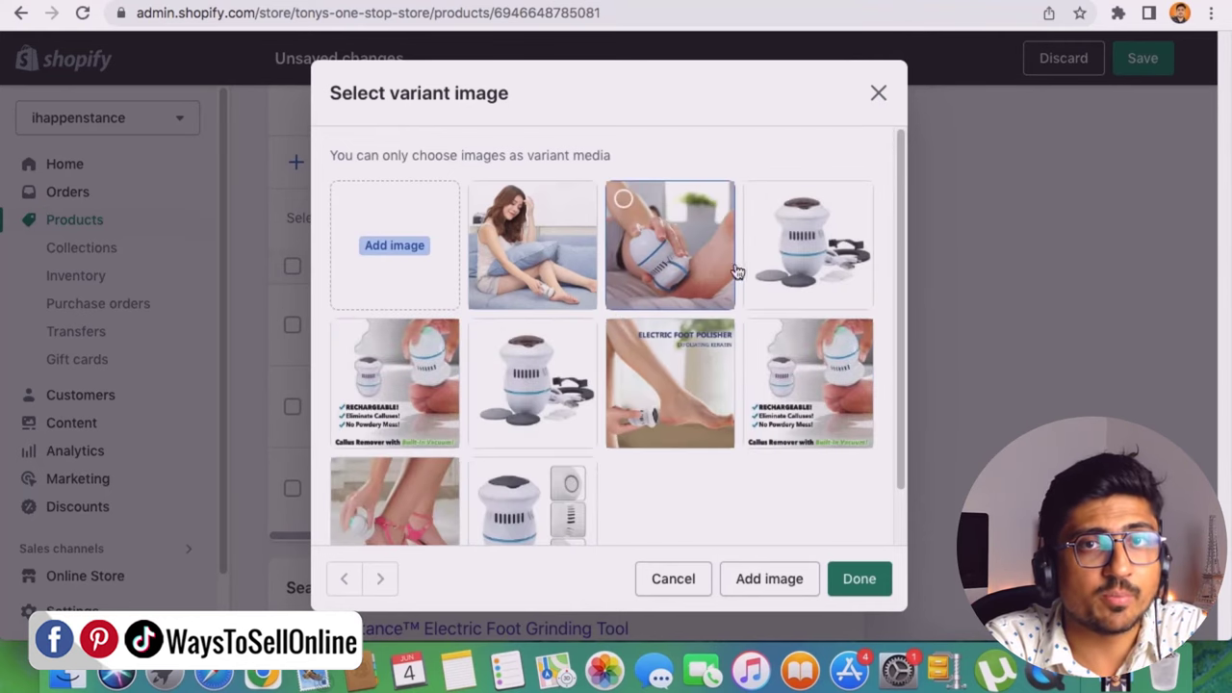
left_click(879, 94)
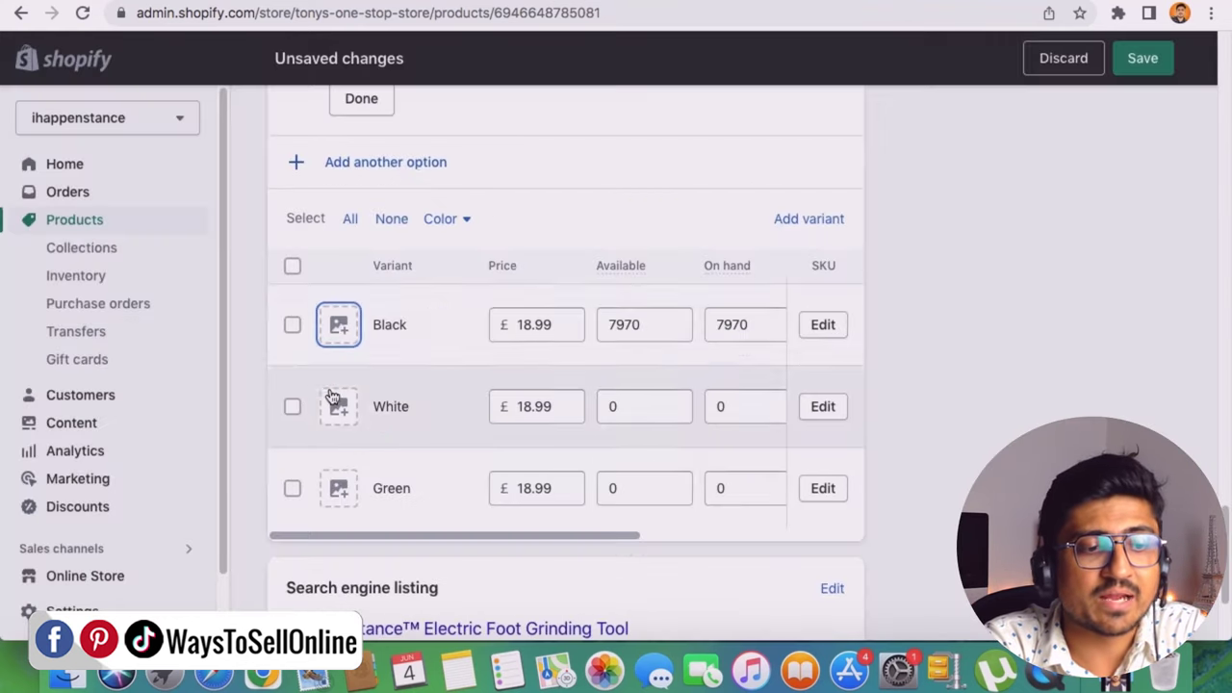
scroll(476, 370, "right", 5)
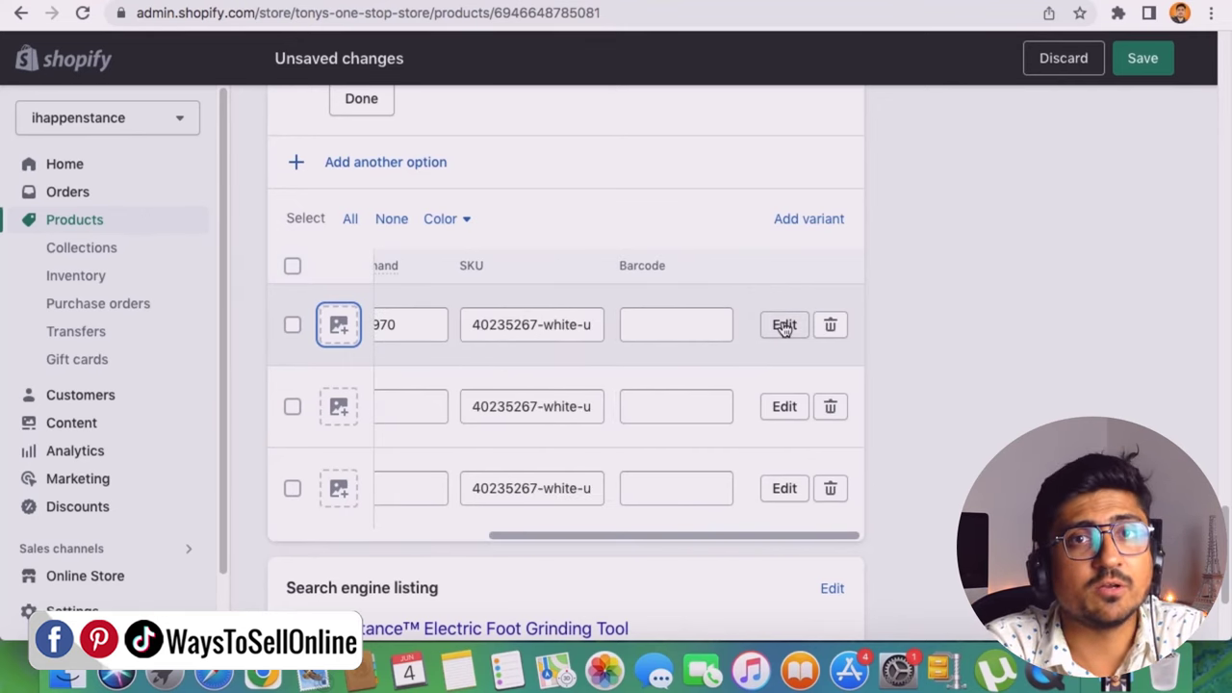
left_click_drag(773, 537, 462, 552)
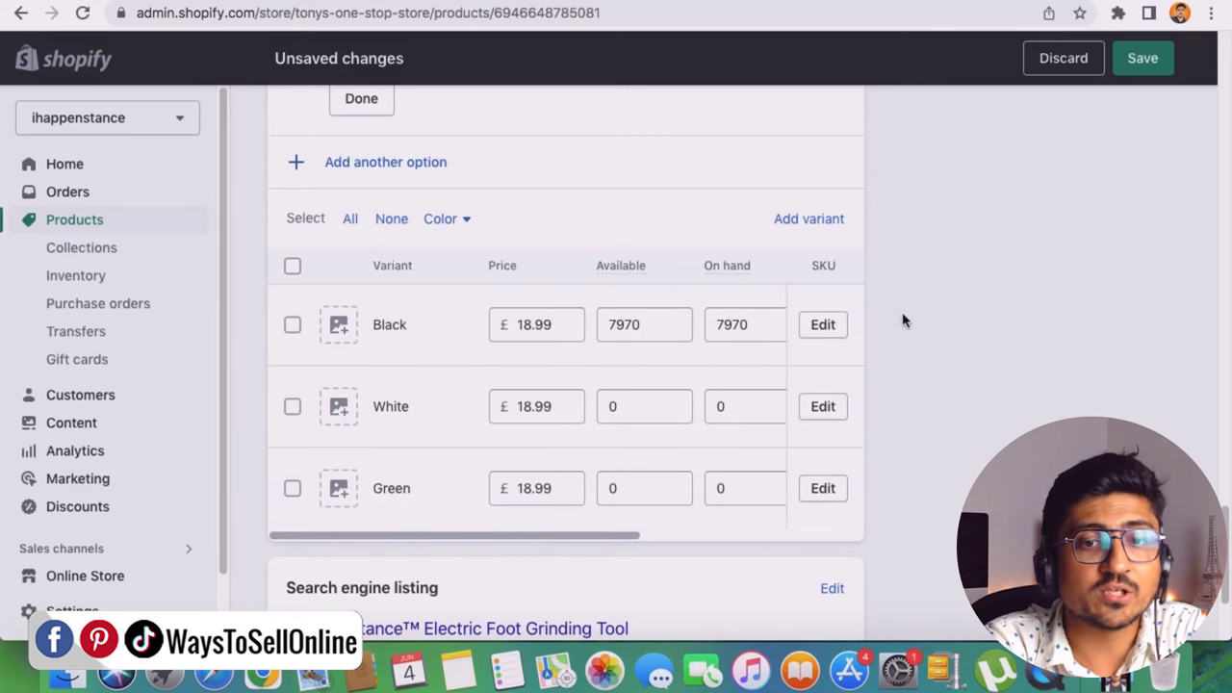